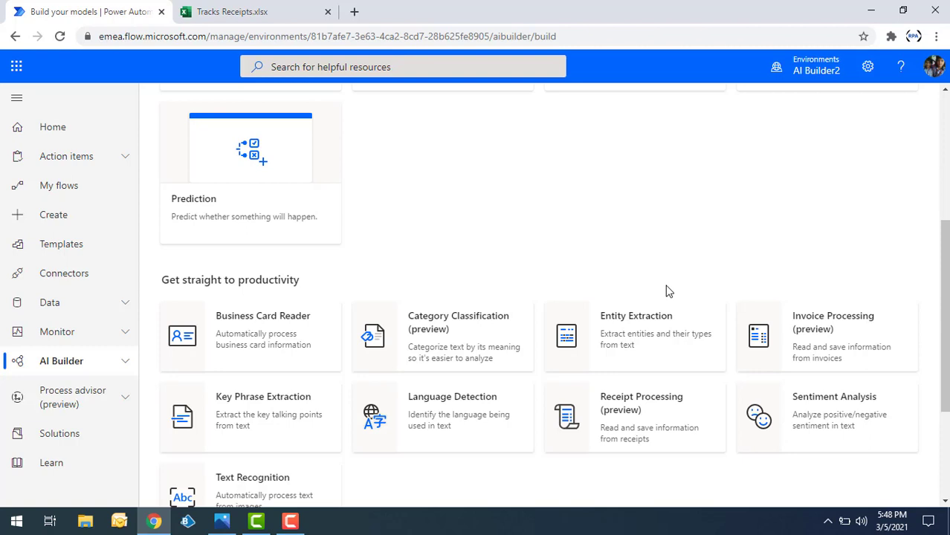
View the receipt photo 2.jpg, return to Power Automate and open AI Builder's Receipt Processing (preview) model.
click(236, 522)
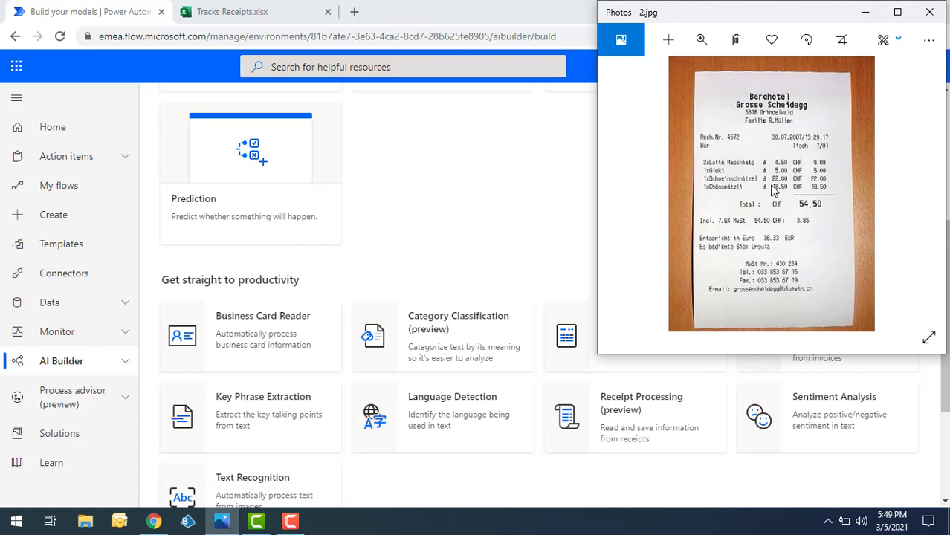
click(512, 142)
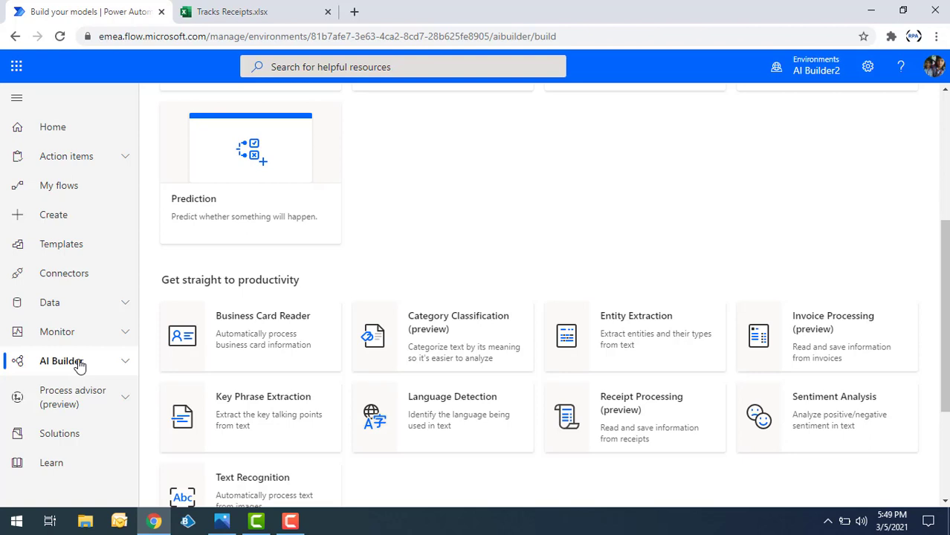
click(80, 365)
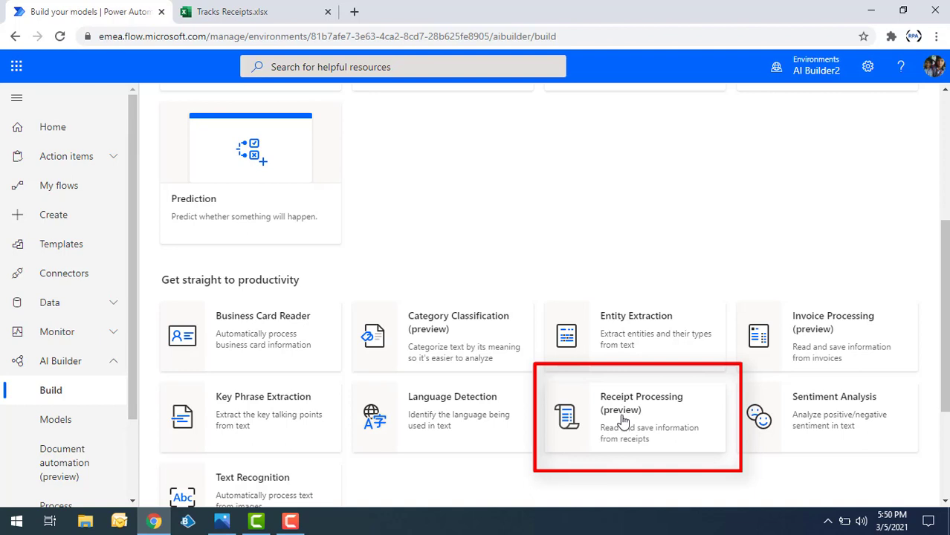
click(623, 420)
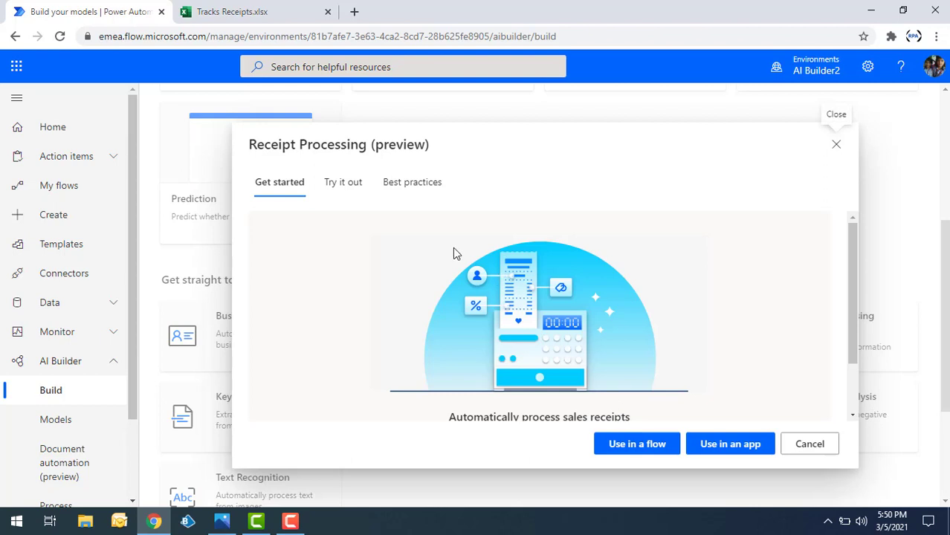
Try out the Receipt Processing model and examine the information extracted from the first two sample receipts.
click(345, 192)
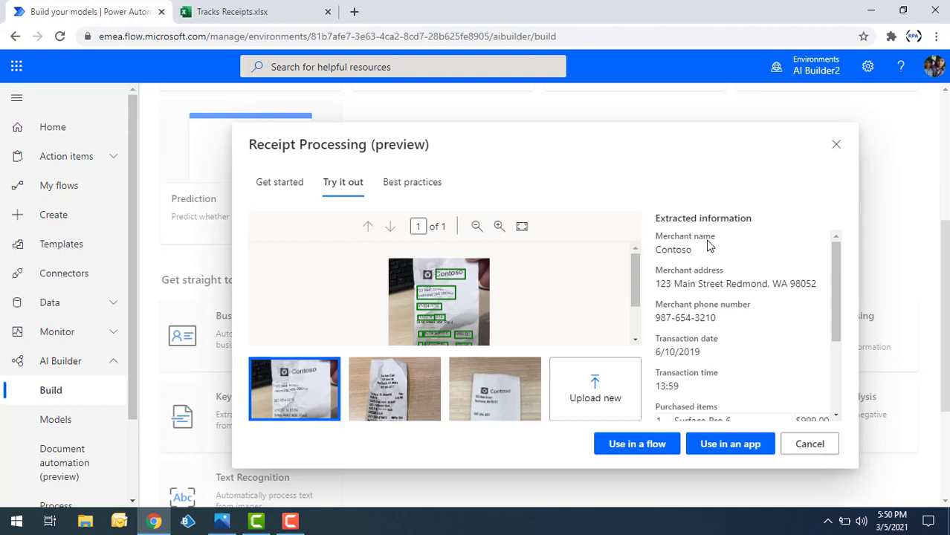
scroll(777, 319, down, 1)
scroll(775, 319, down, 2)
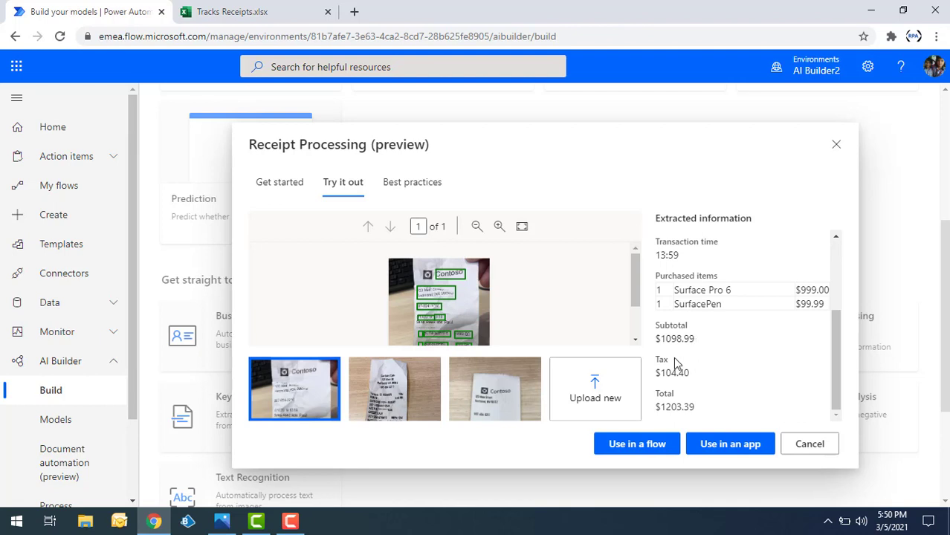
drag(673, 400, 664, 399)
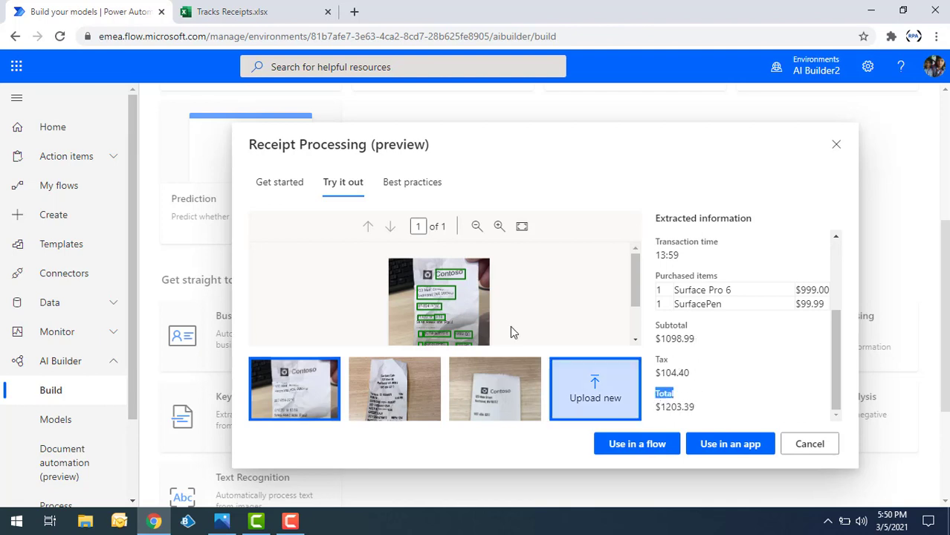
click(405, 384)
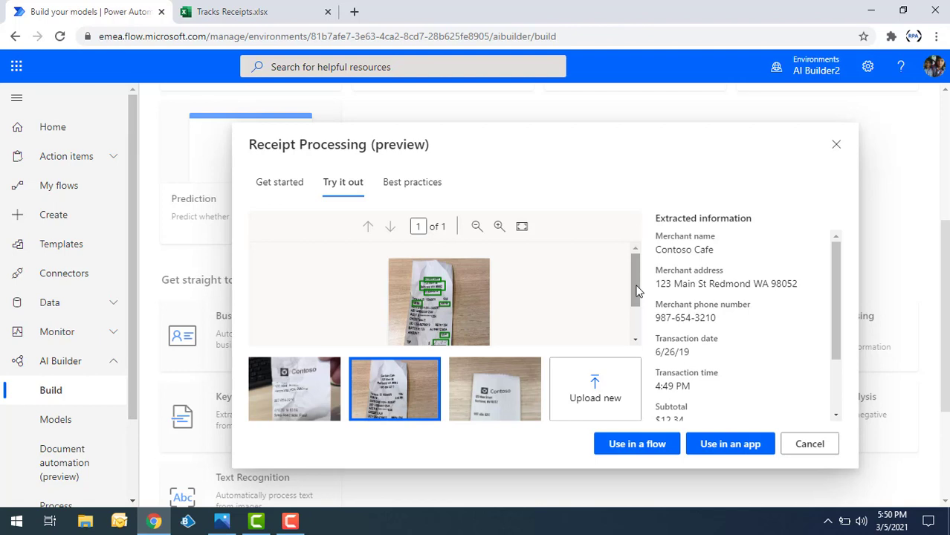
Upload receipt image 4 from the Desktop's Reciepts folder to test the model's extraction.
click(594, 382)
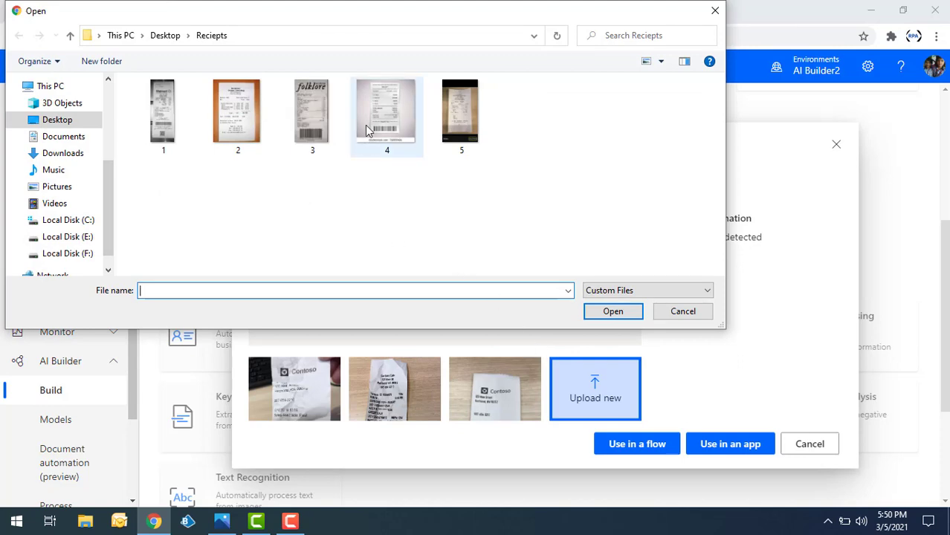
click(386, 113)
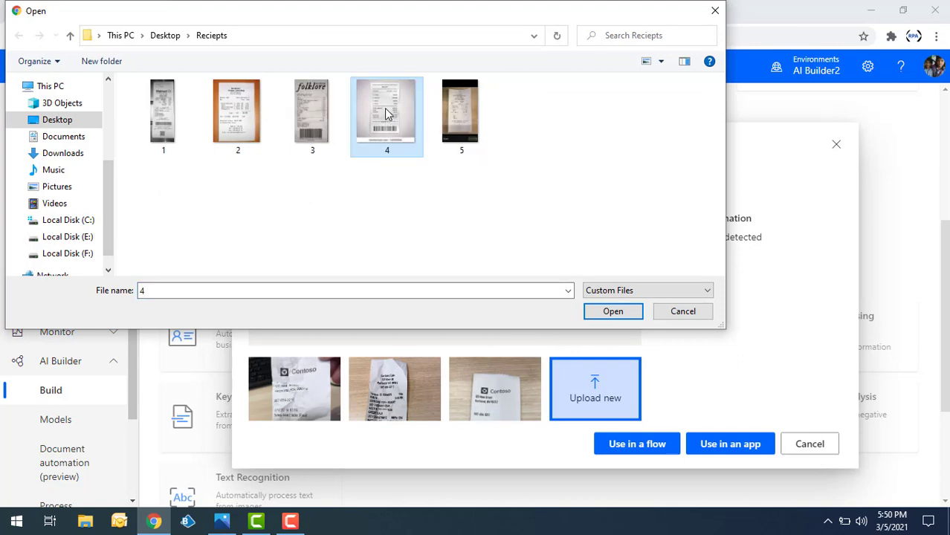
double_click(386, 113)
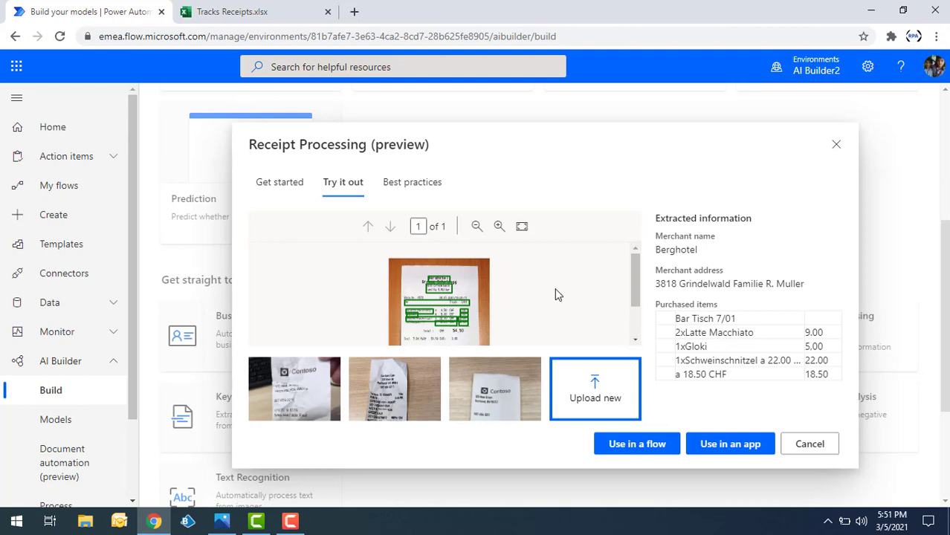
Read through the Receipt Processing best practices on suitable receipts and close the model's dialog.
click(408, 184)
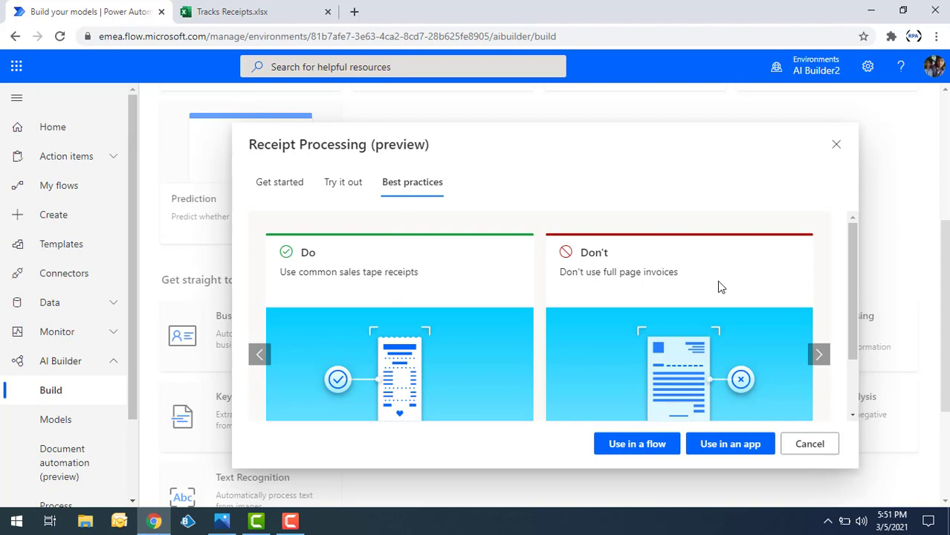
click(819, 355)
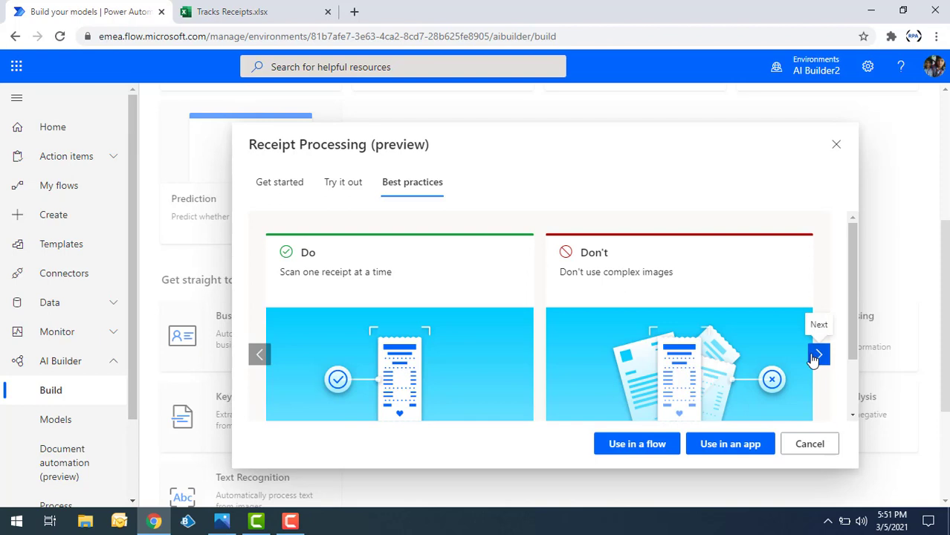
drag(322, 272, 388, 281)
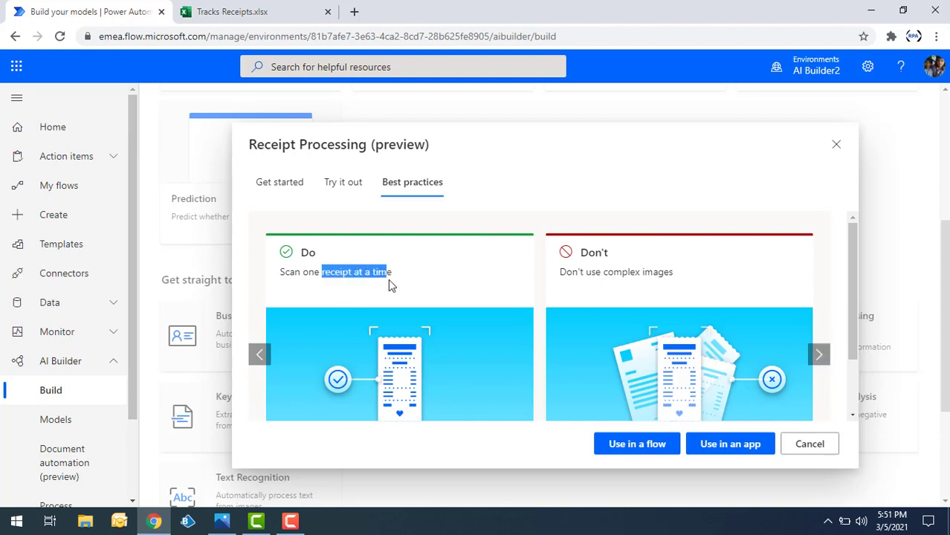
click(819, 354)
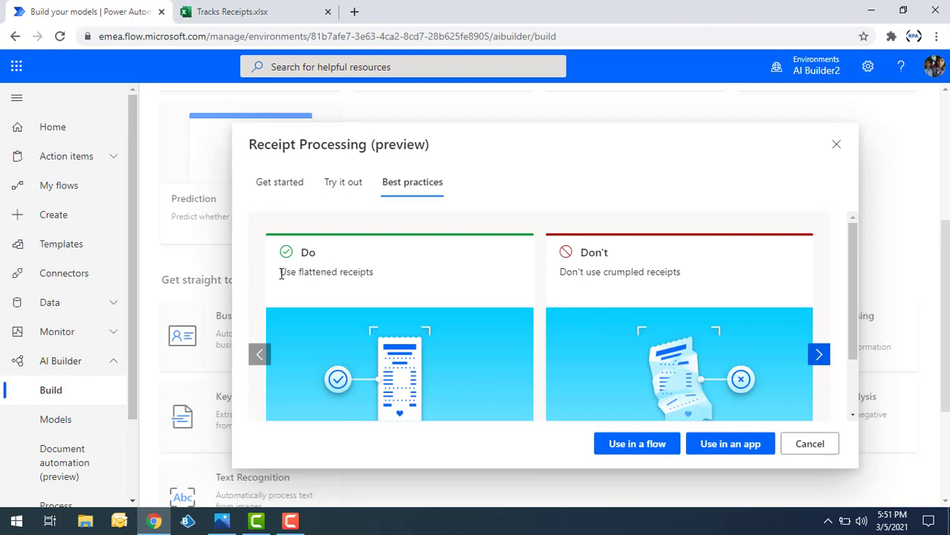
drag(281, 273, 375, 278)
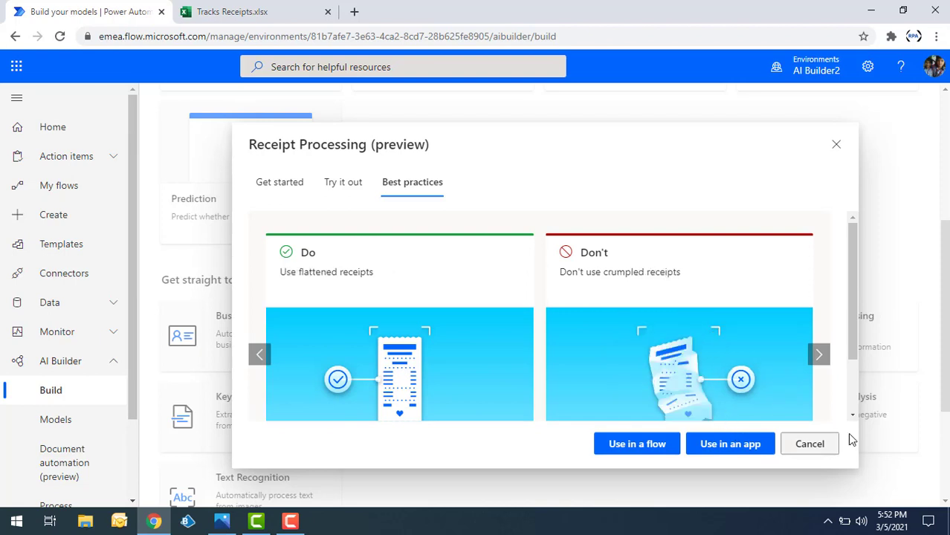
click(821, 445)
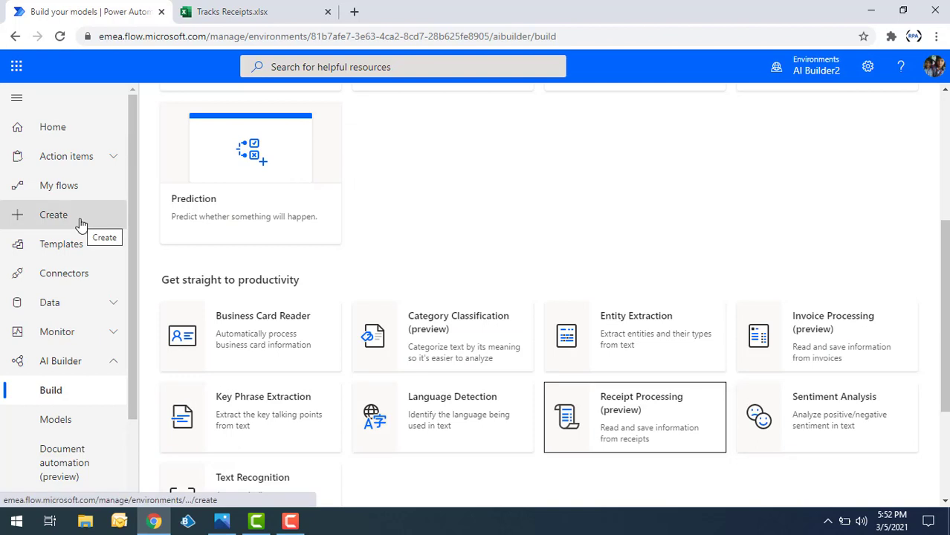
Check the table columns in the Tracks Receipts.xlsx workbook and return to Power Automate.
click(226, 9)
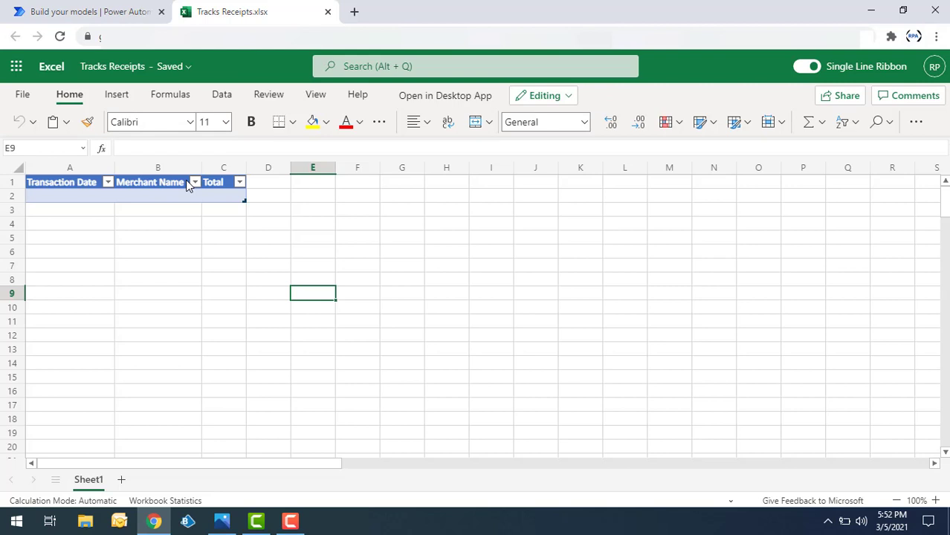
click(116, 12)
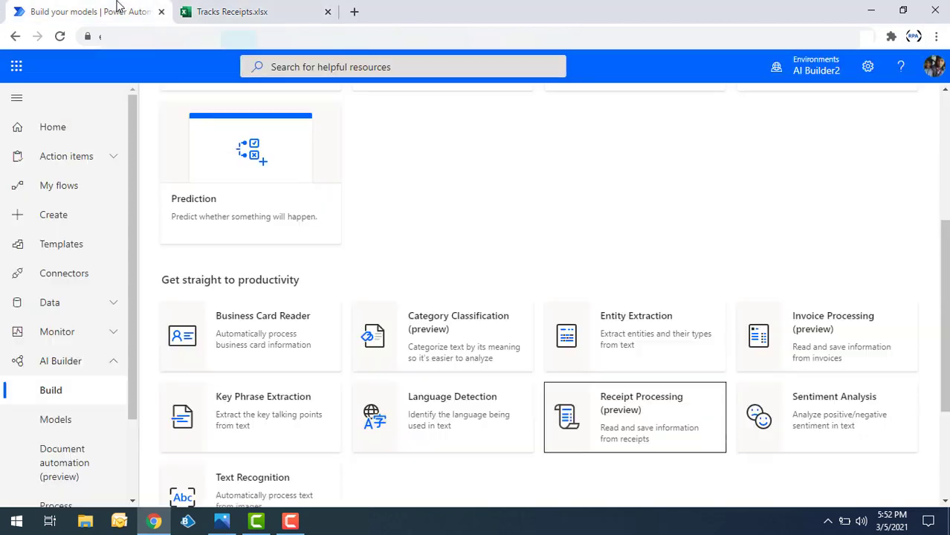
Create an instant cloud flow named "Receipt process flow" that is manually triggered.
click(67, 226)
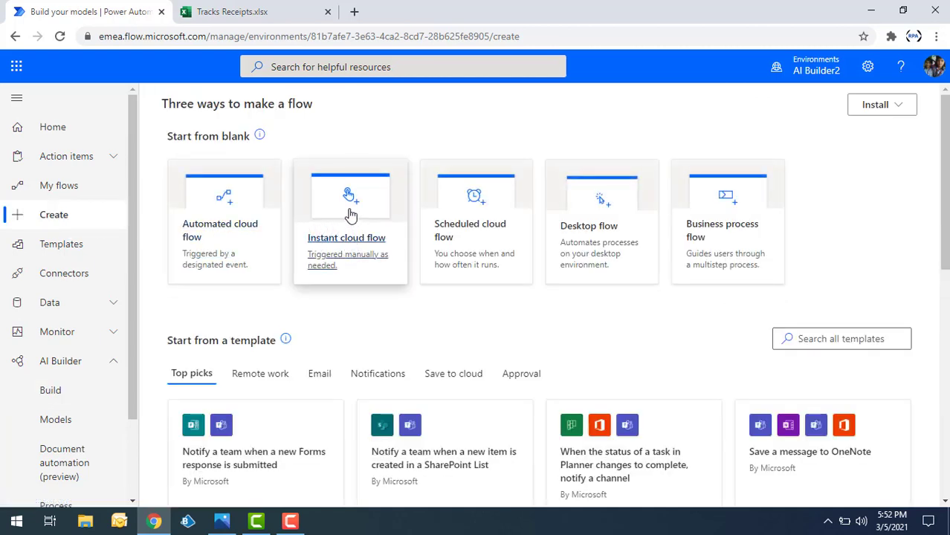
click(351, 215)
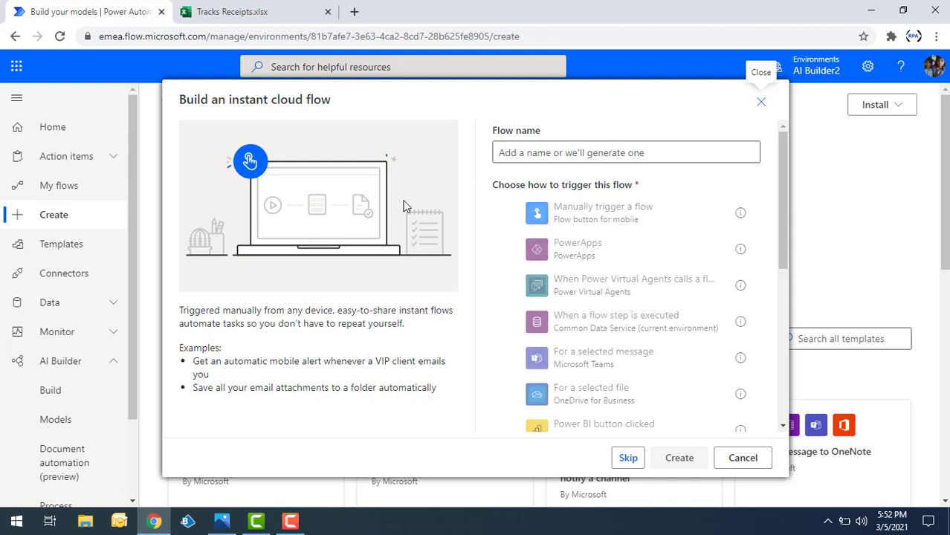
click(497, 152)
text(Re)
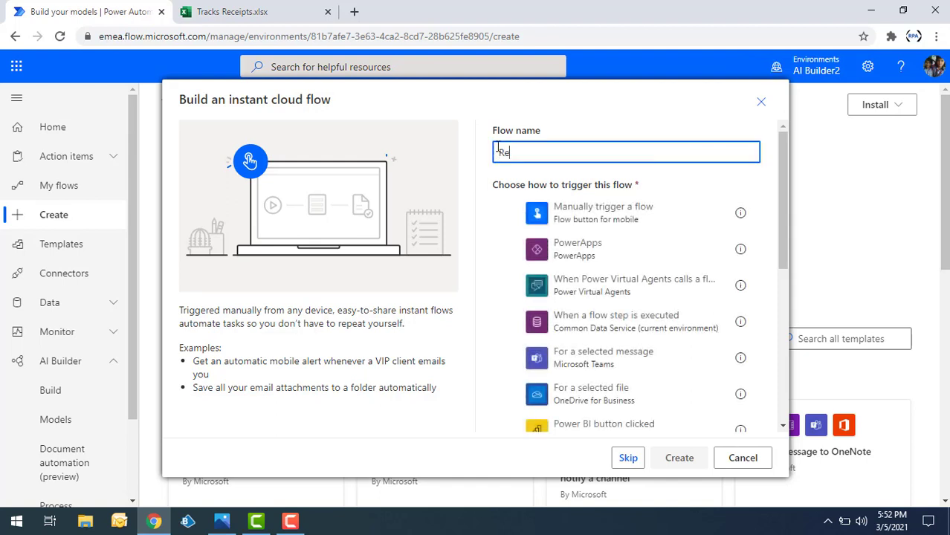
text(ceipt  process flow)
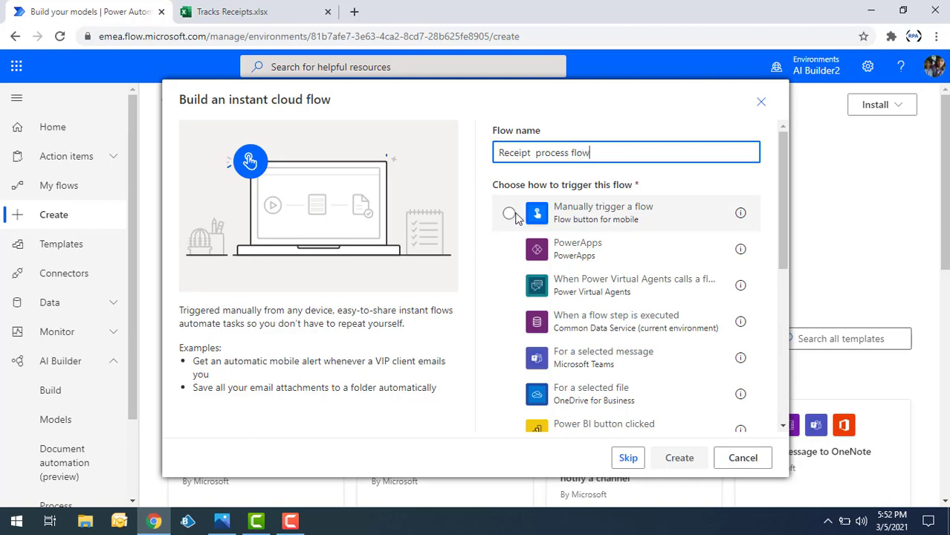
click(543, 223)
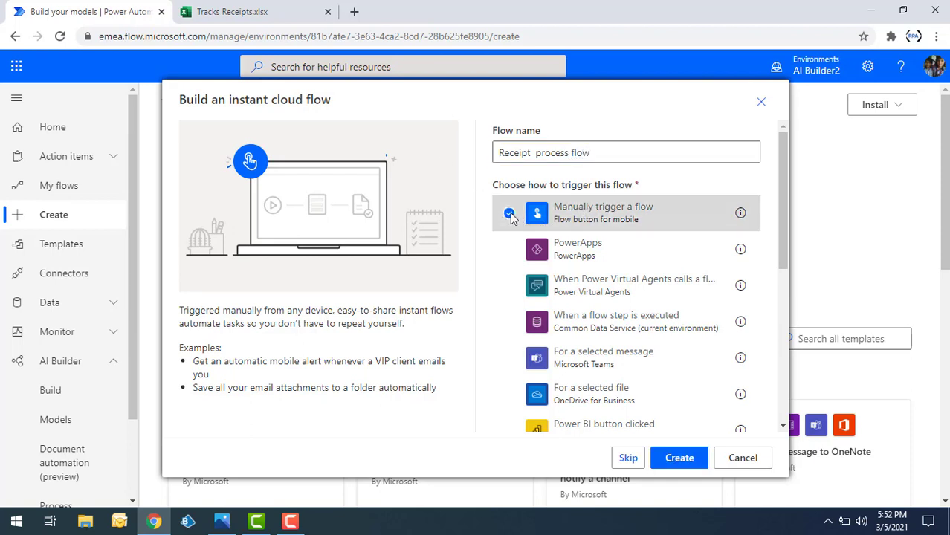
click(692, 465)
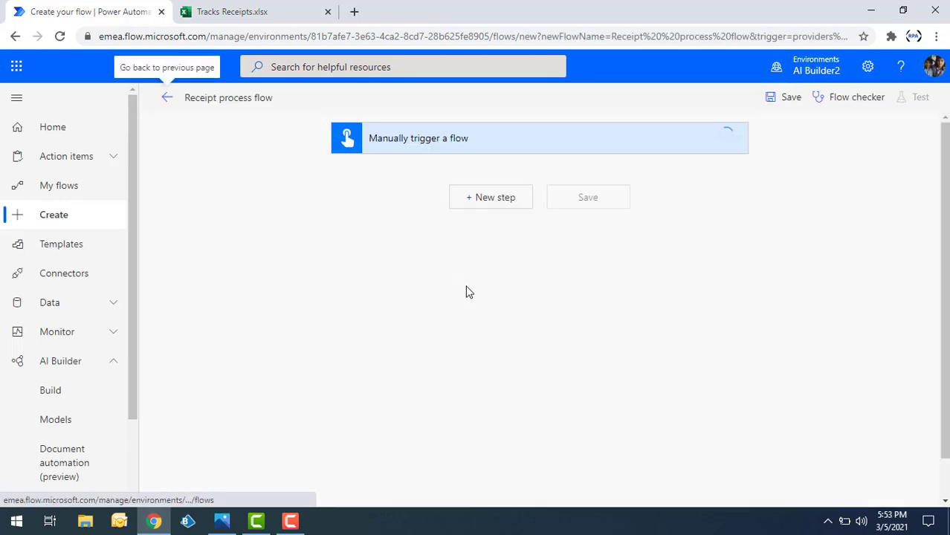
Add a file input named "Receipt" to the manual trigger.
click(400, 149)
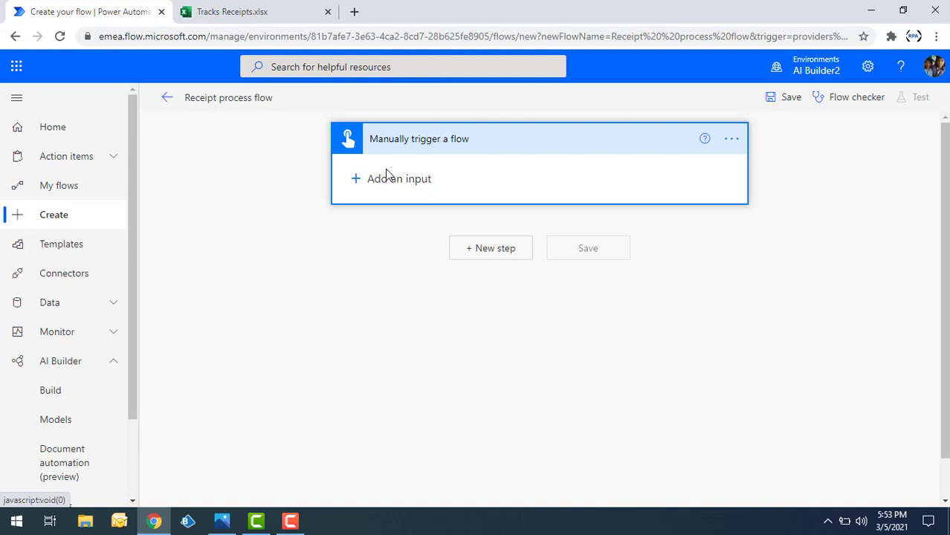
click(356, 180)
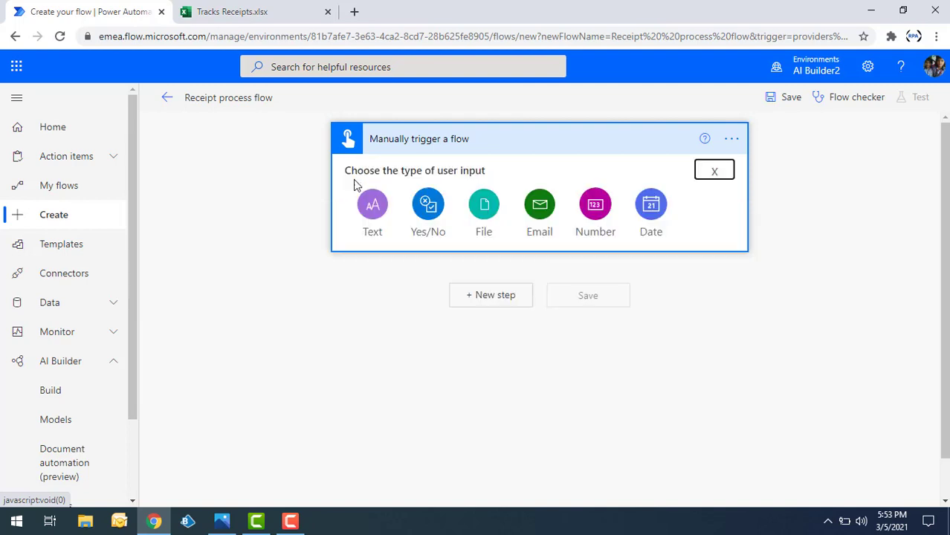
click(484, 206)
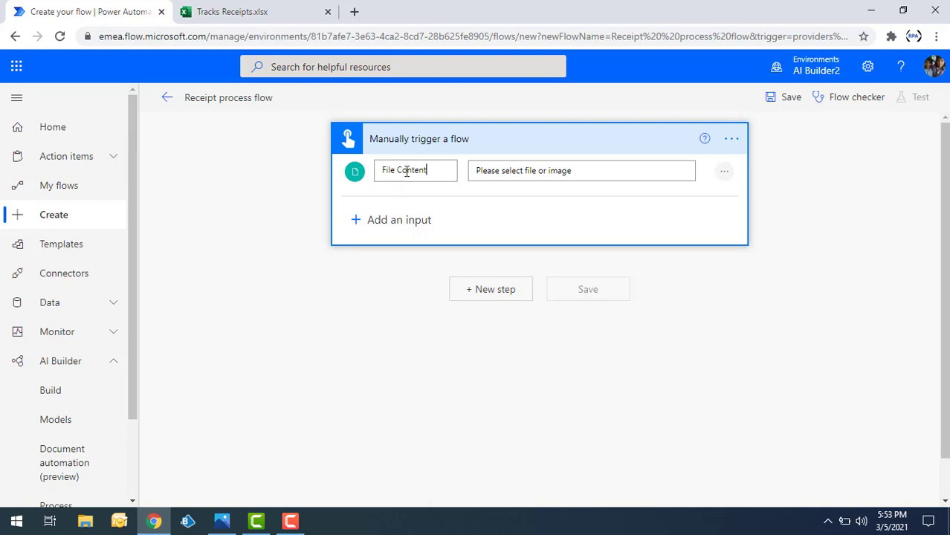
triple_click(407, 172)
text(Receipt)
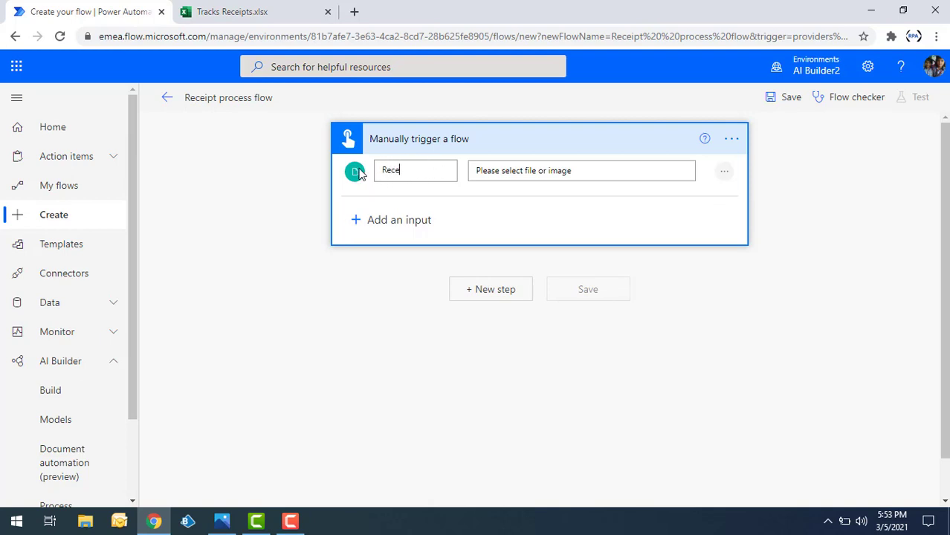
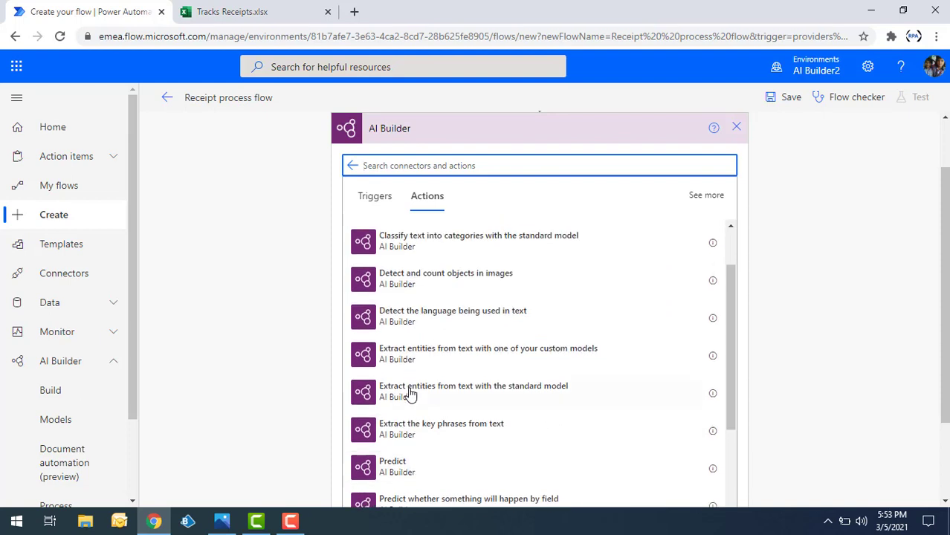
Add the AI Builder Predict action and choose Receipt Scanning Model as its model.
click(402, 467)
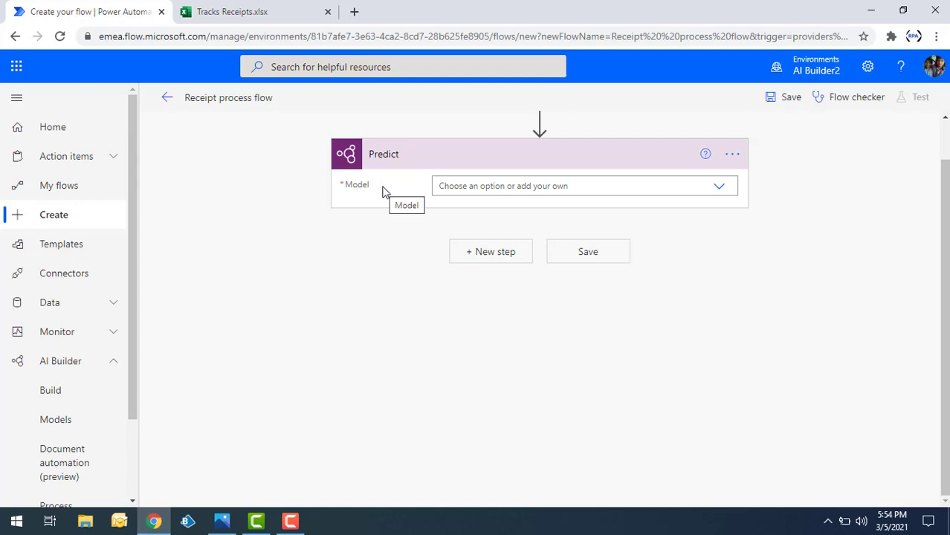
click(485, 185)
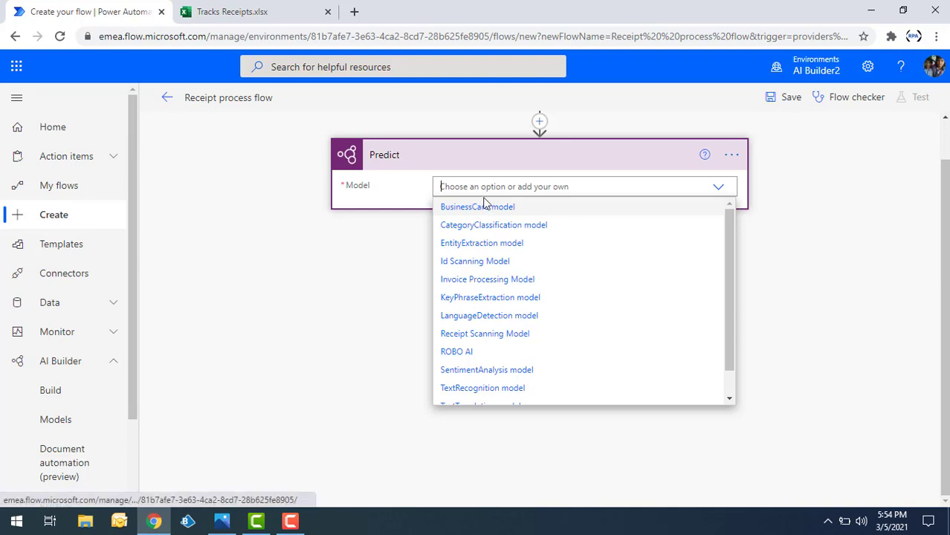
click(474, 336)
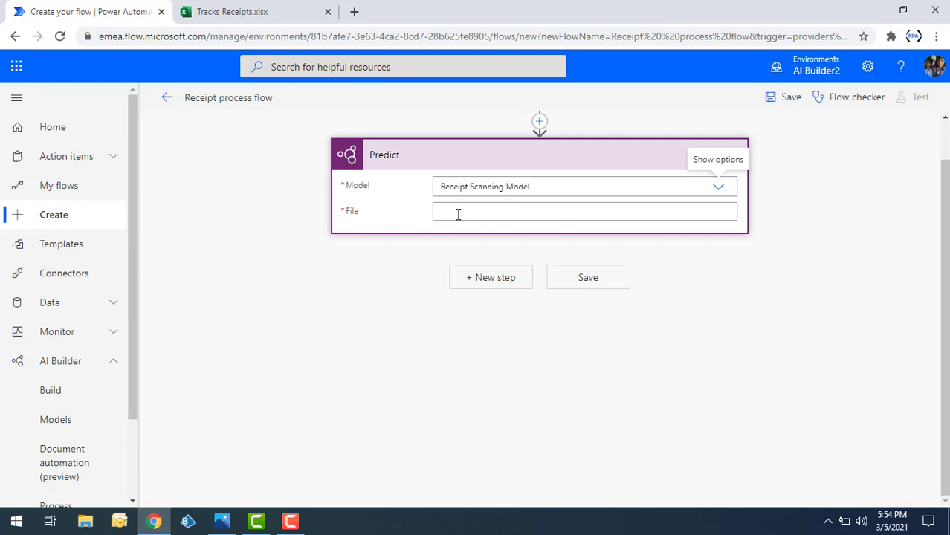
Set the Predict action's File to the Receipt dynamic content from the manual trigger.
scroll(444, 286, up, 1)
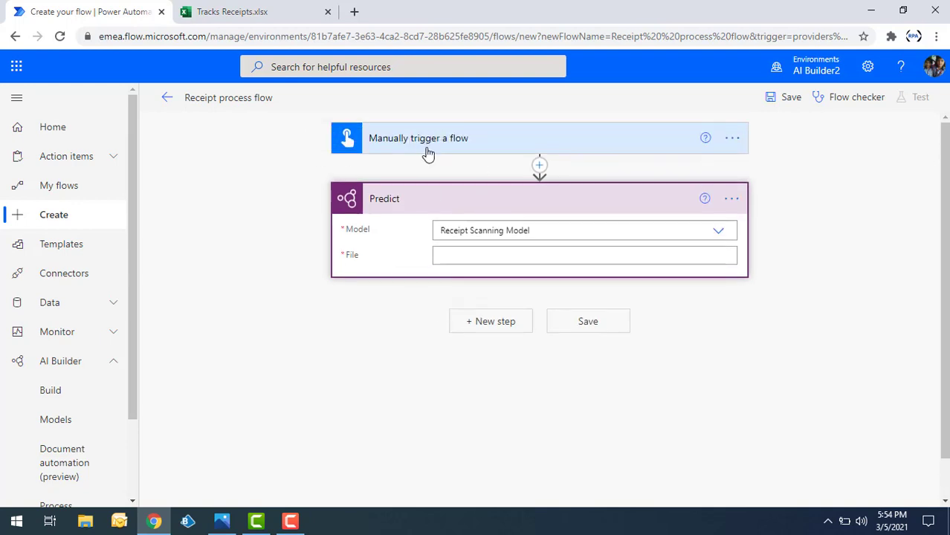
click(473, 260)
scroll(790, 401, down, 1)
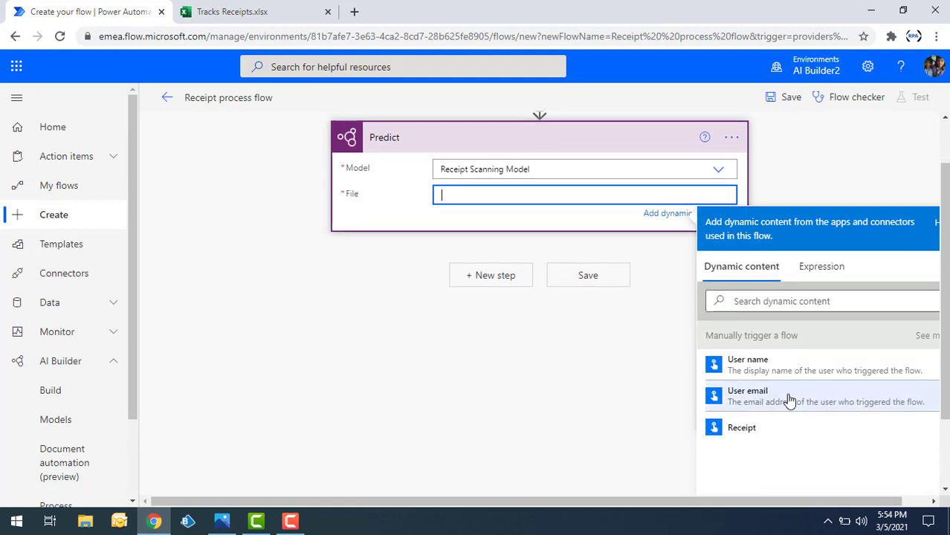
click(742, 421)
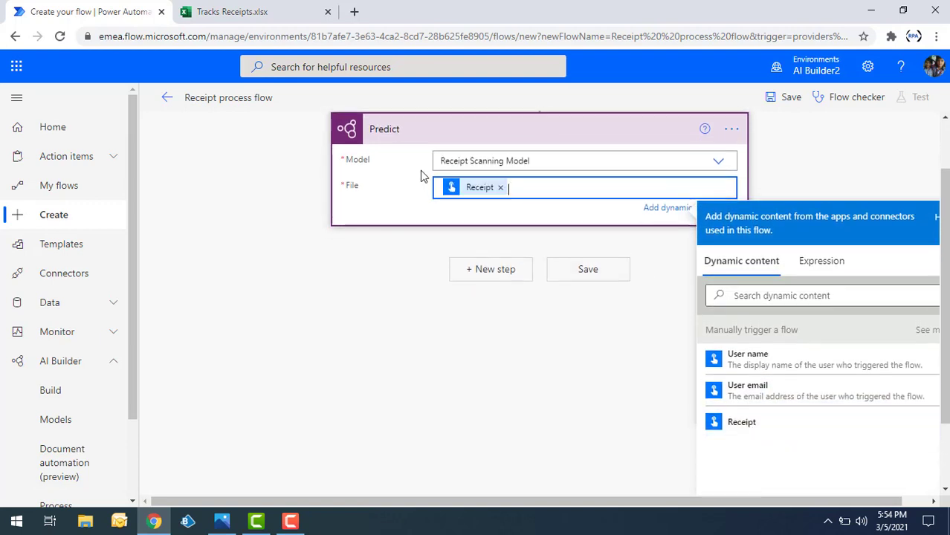
click(387, 266)
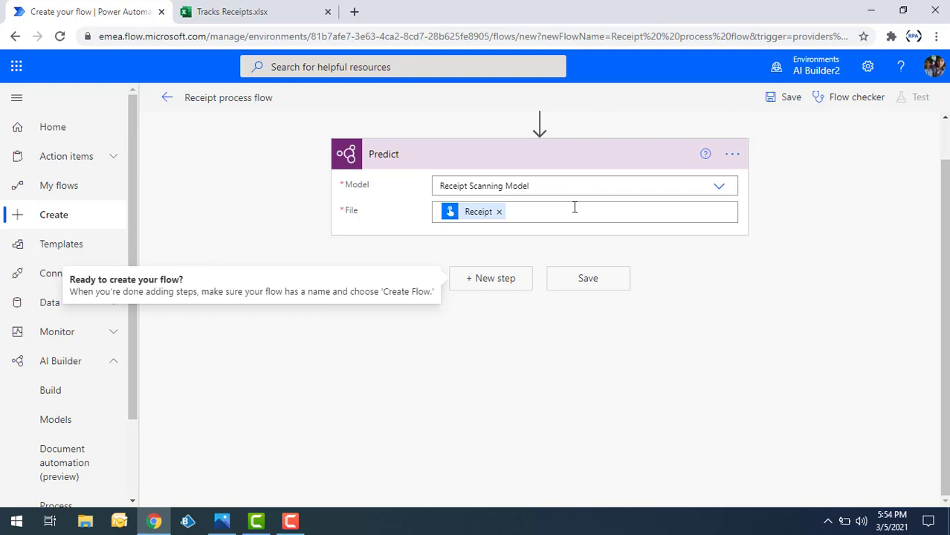
Add the Excel Online (Business) action "Add a row into a table" with location OneDrive for Business and document library OneDrive.
click(246, 12)
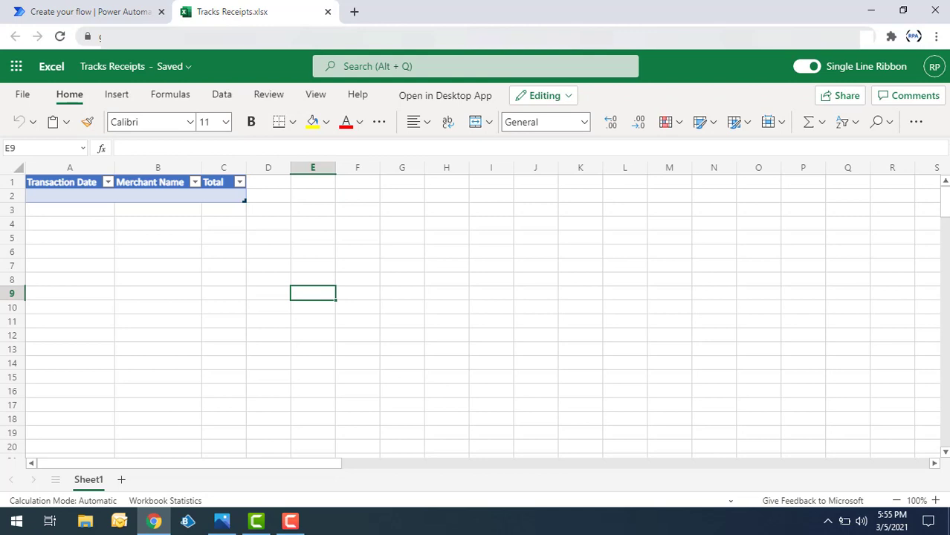
click(64, 8)
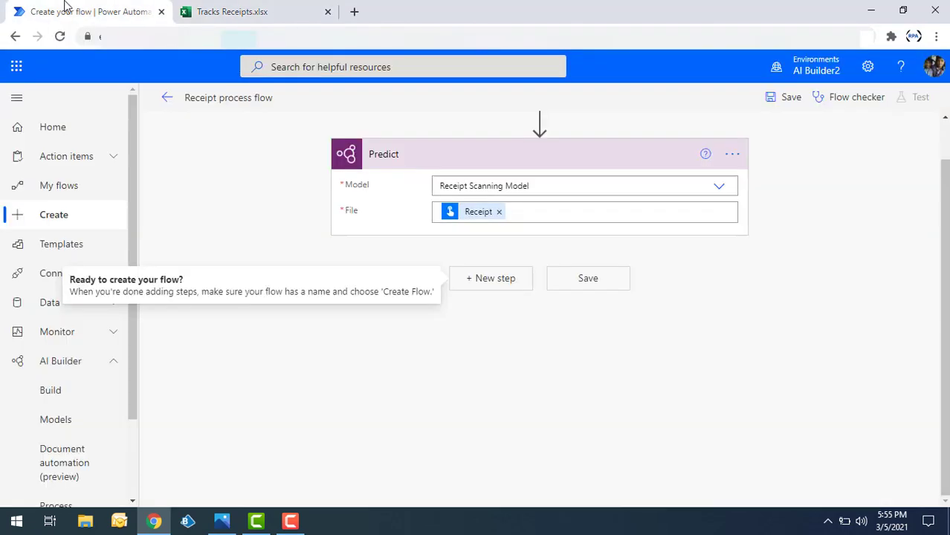
click(495, 288)
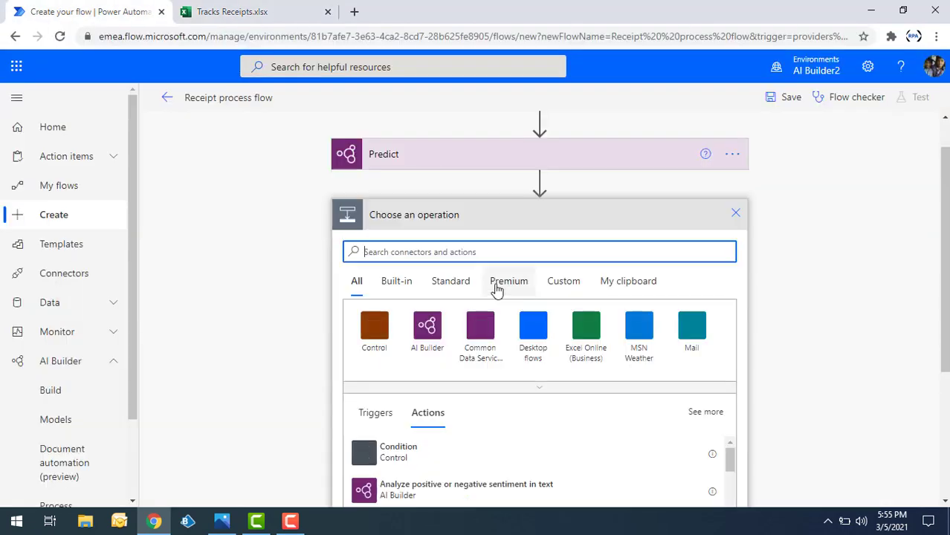
click(584, 328)
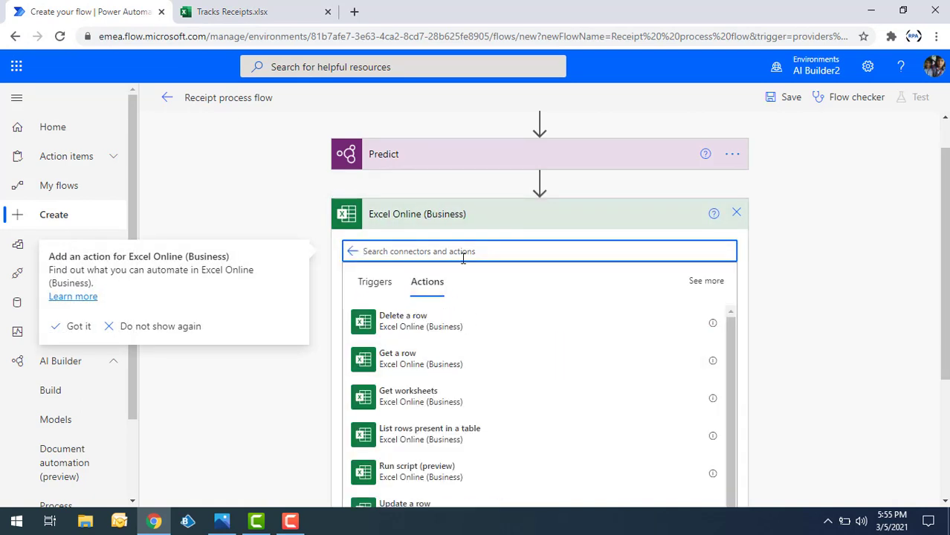
text(add)
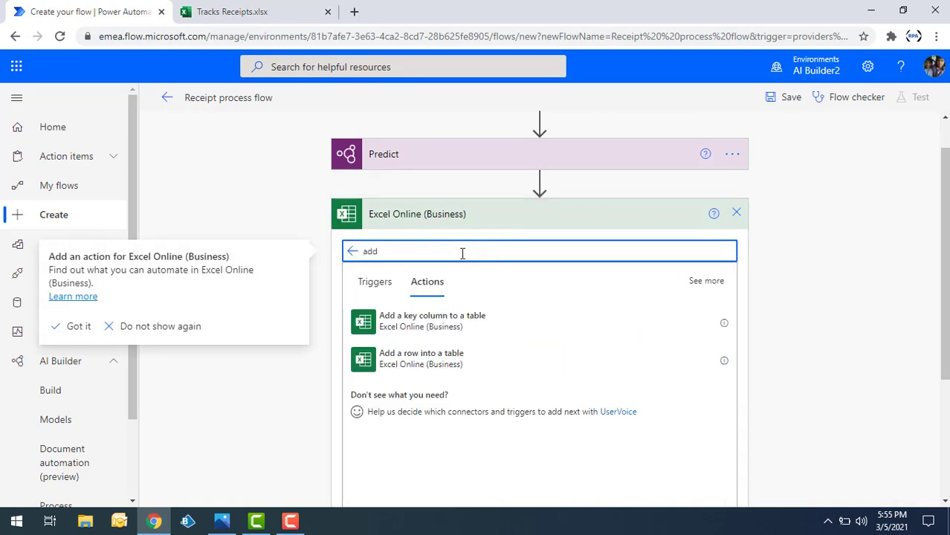
click(440, 368)
click(440, 367)
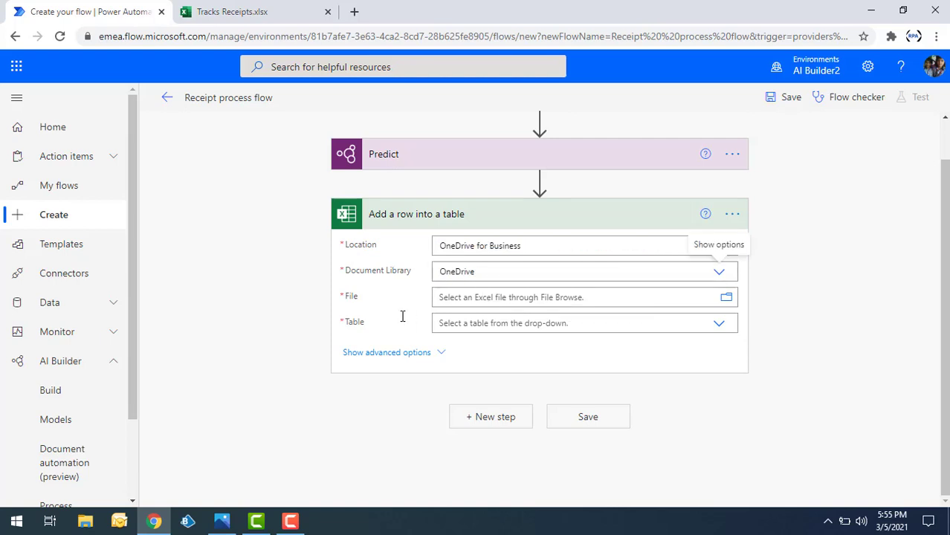
Choose Tracks Receipts.xlsx as the file and Data as the table for the new row.
click(727, 297)
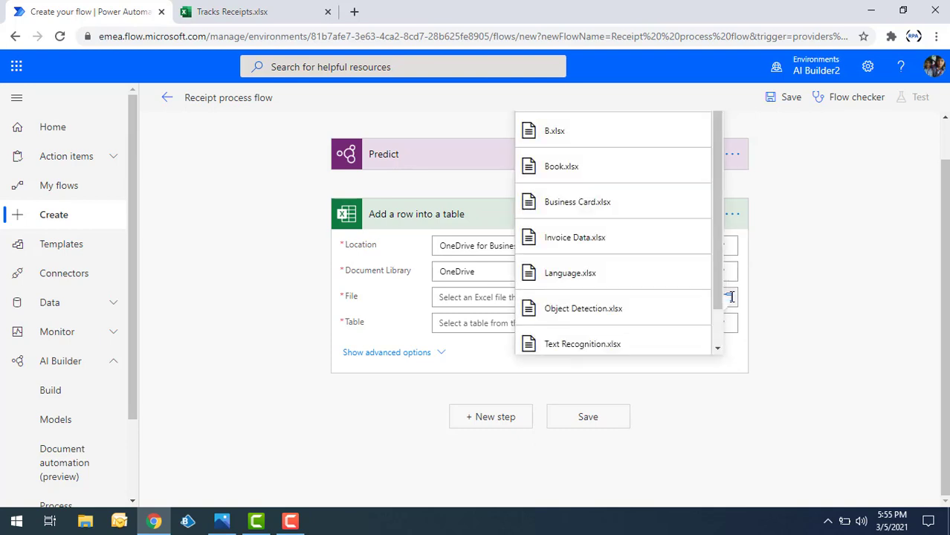
scroll(632, 318, down, 1)
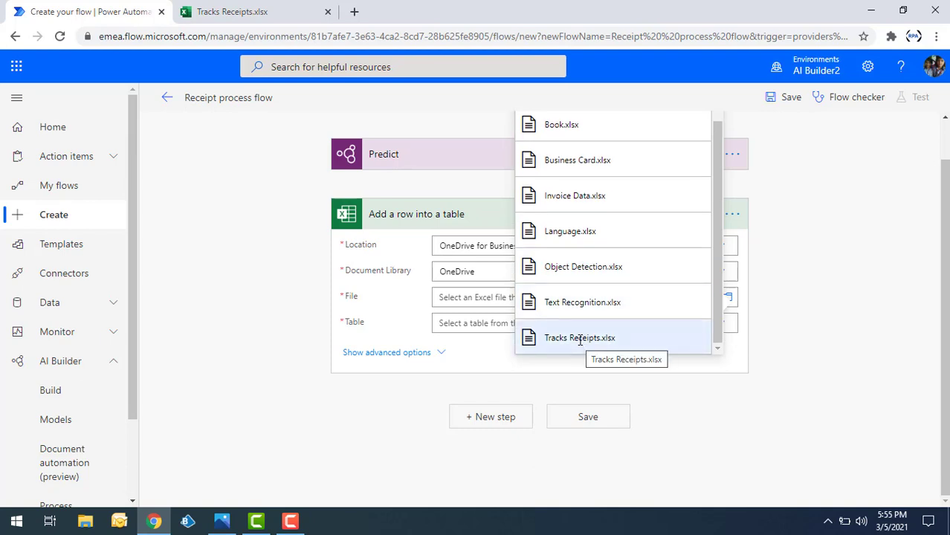
click(580, 338)
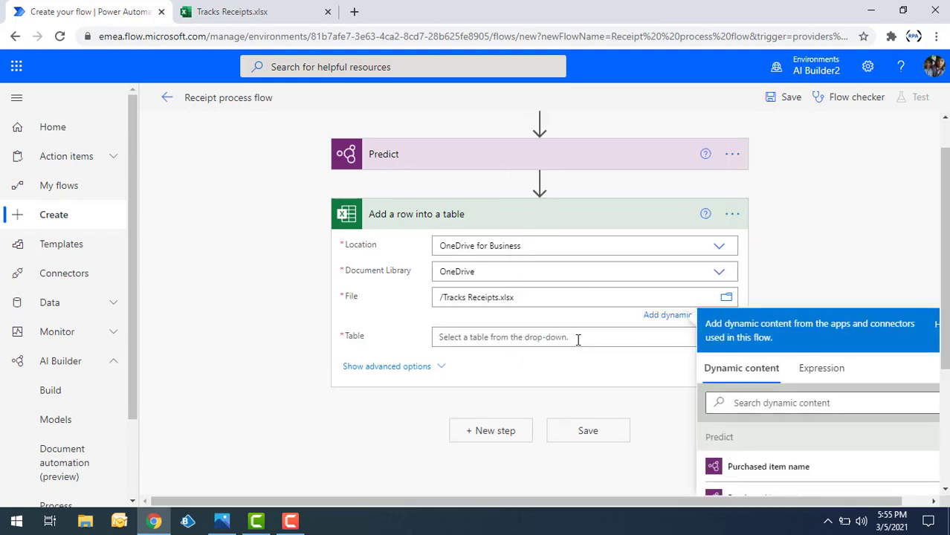
click(577, 338)
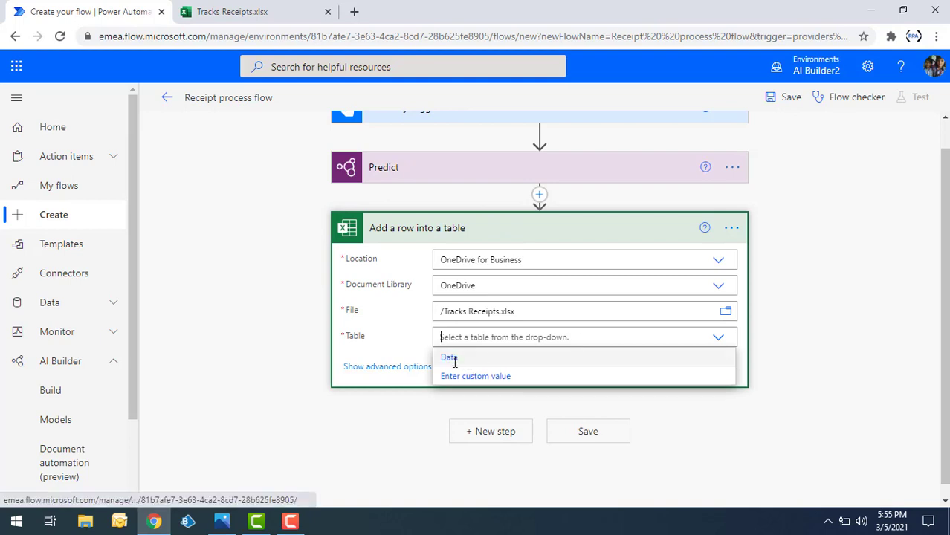
click(450, 358)
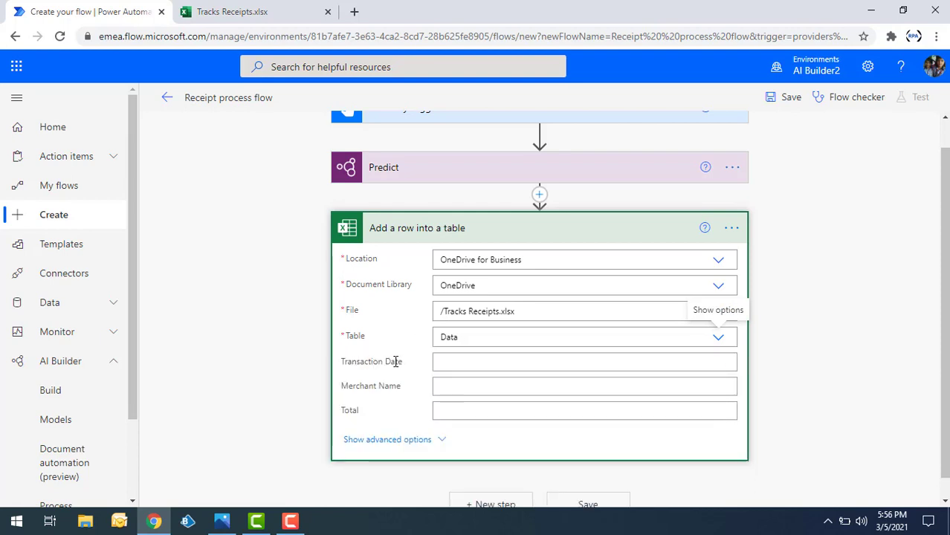
Map the Transaction Date column to the Transaction date output of the Predict action.
click(453, 362)
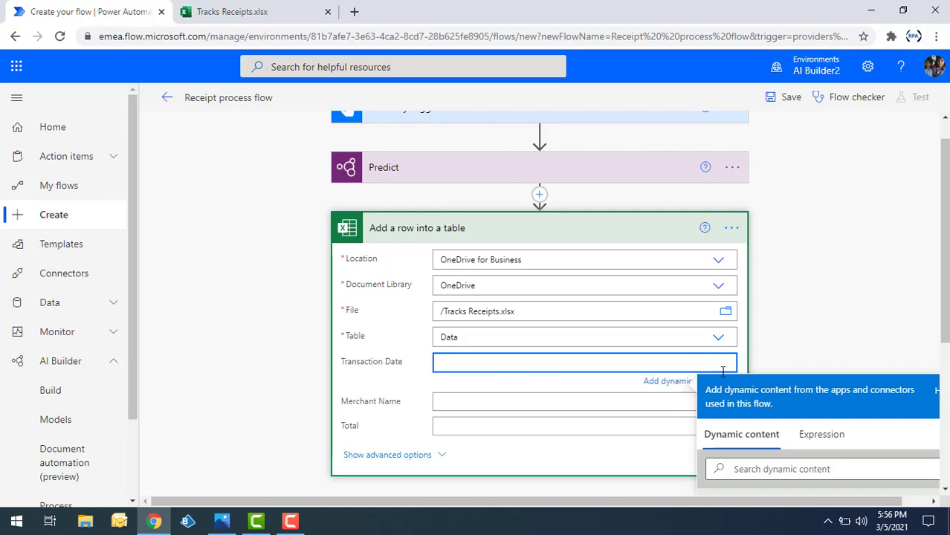
scroll(819, 385, down, 2)
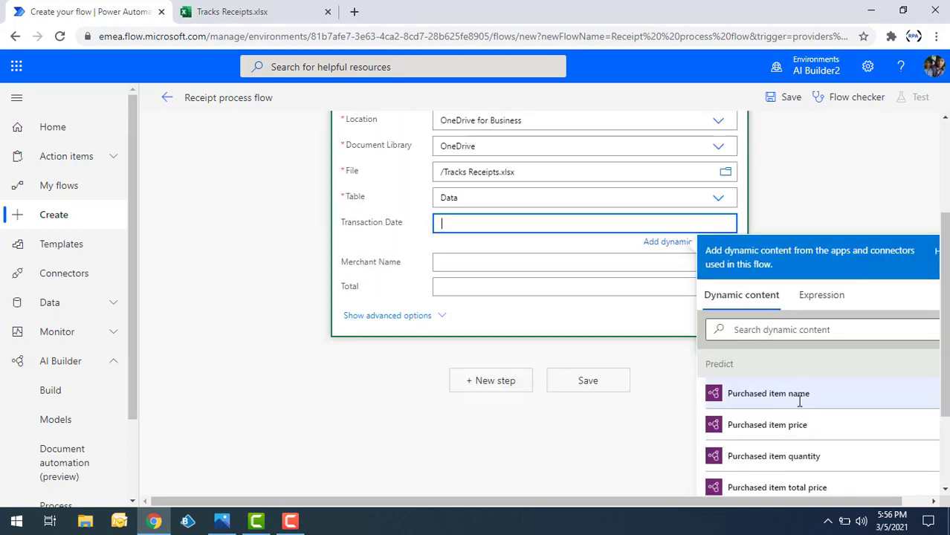
scroll(782, 429, down, 1)
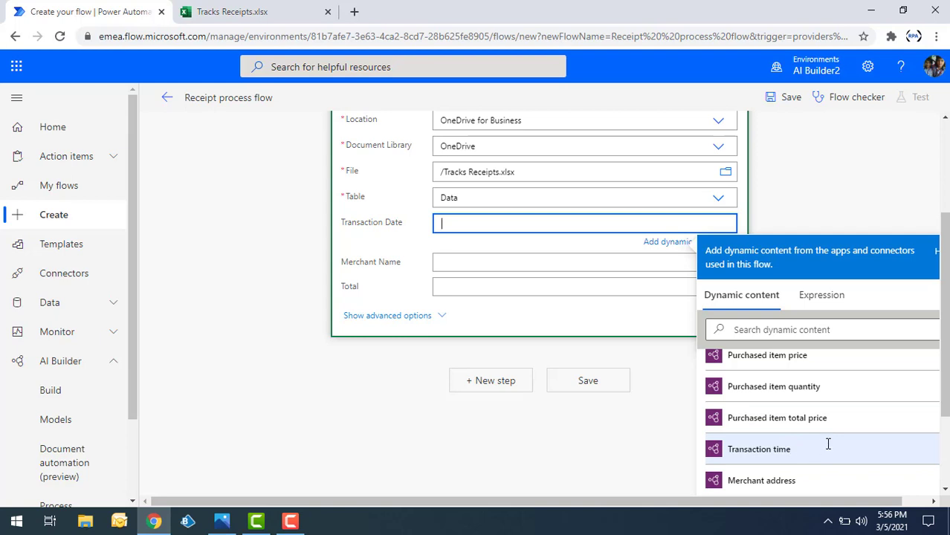
scroll(827, 444, down, 2)
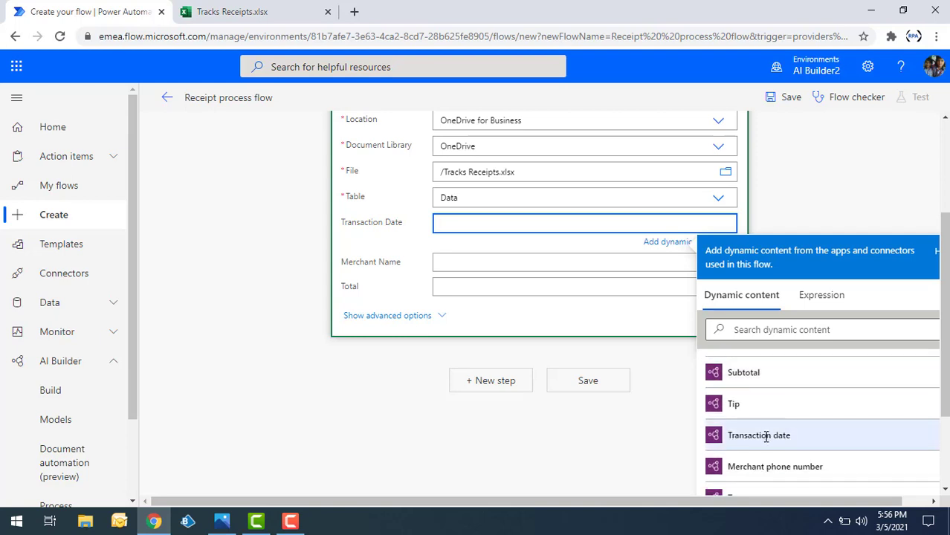
click(777, 436)
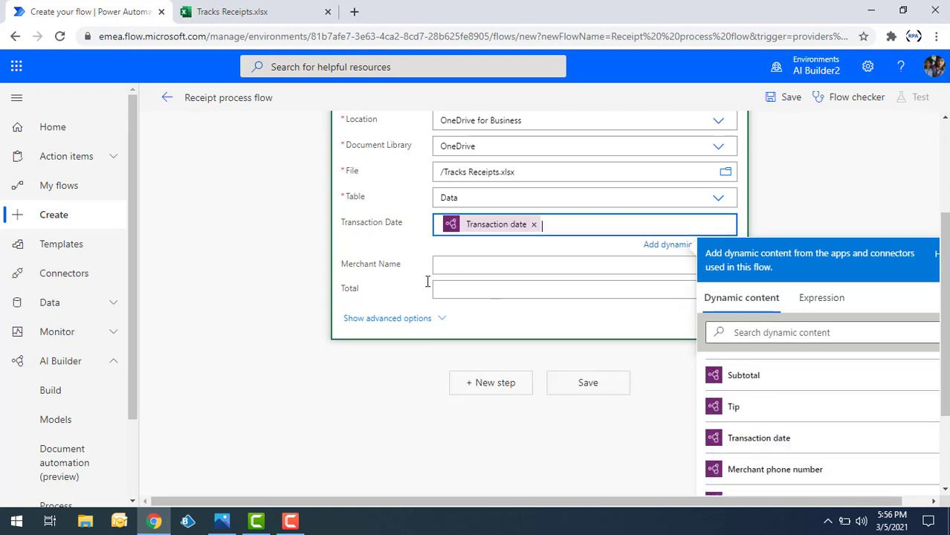
Find "merchant" in the dynamic content and map the Merchant Name column to the Merchant name output.
click(442, 269)
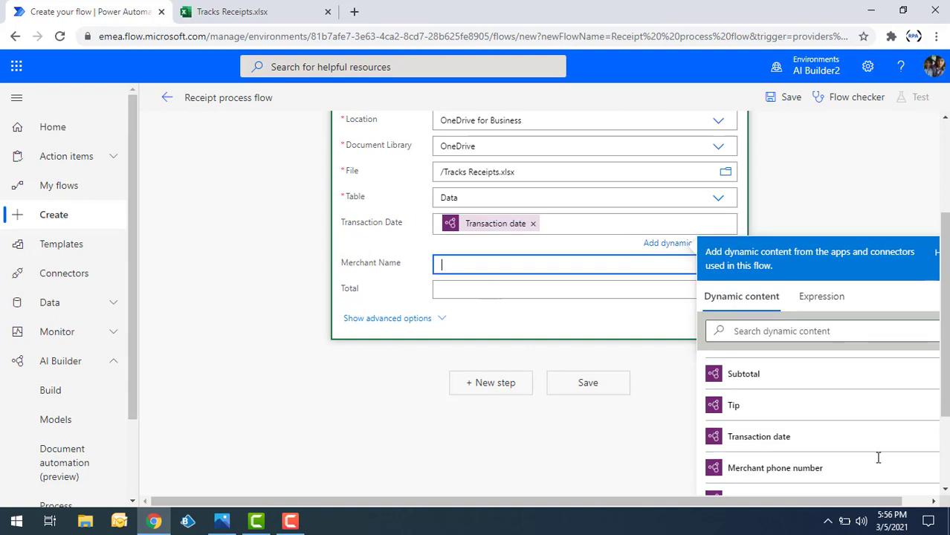
click(757, 374)
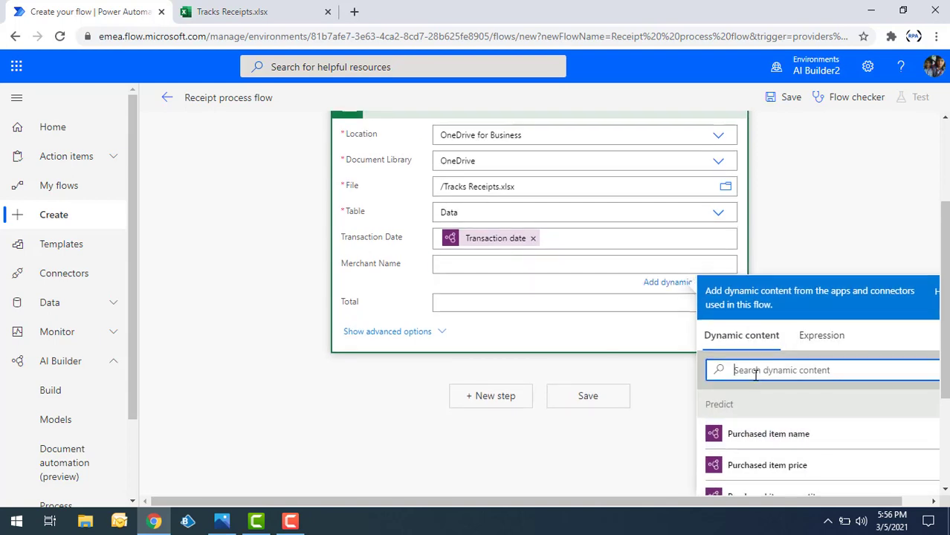
text(merchant)
click(757, 457)
Map the Total column to the Total output of the Predict action.
click(451, 305)
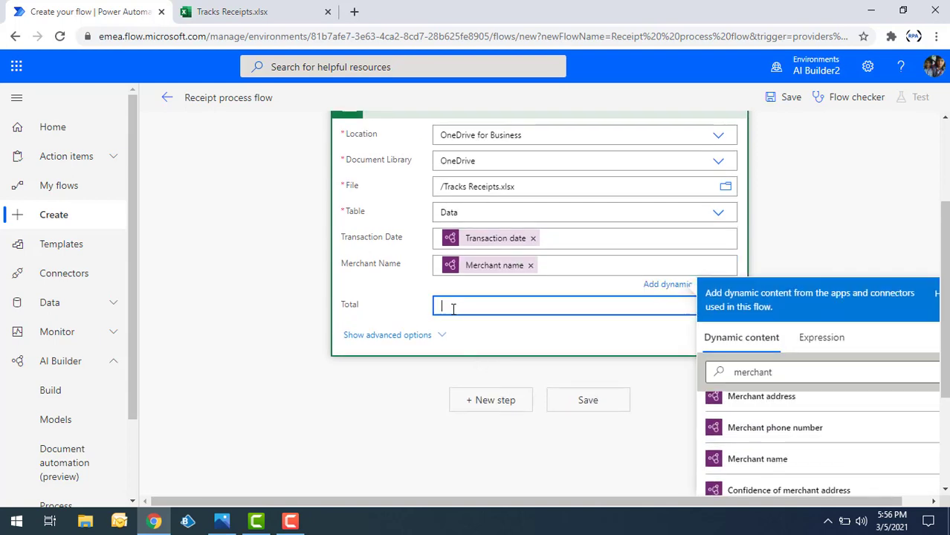
scroll(895, 408, down, 5)
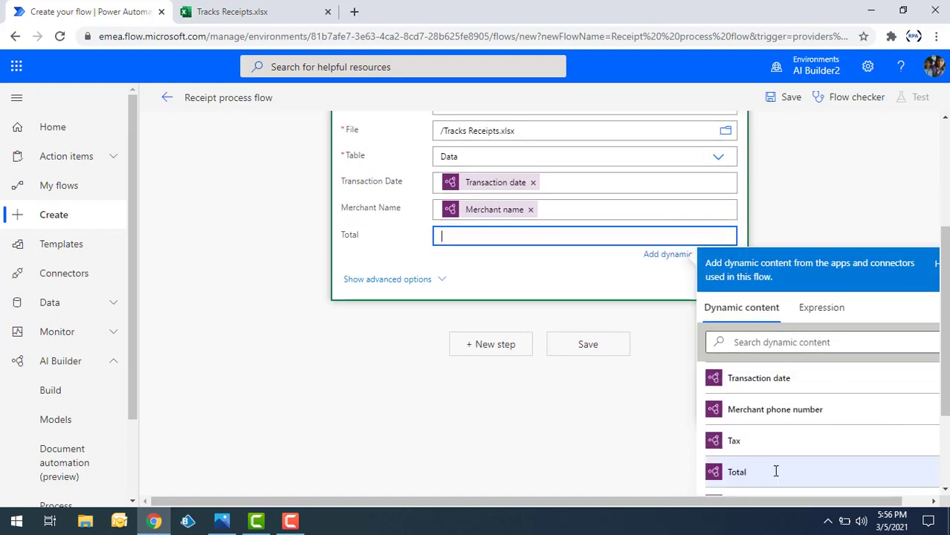
click(775, 472)
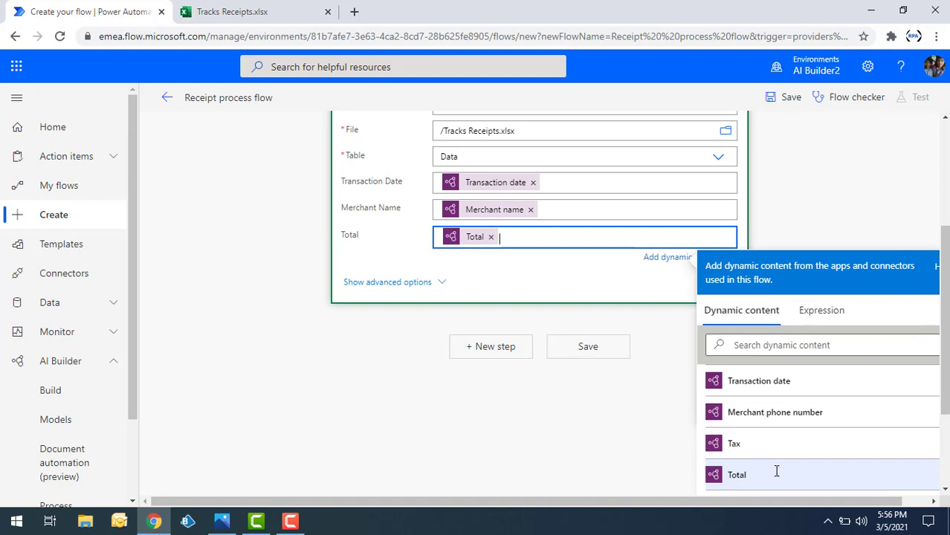
click(594, 290)
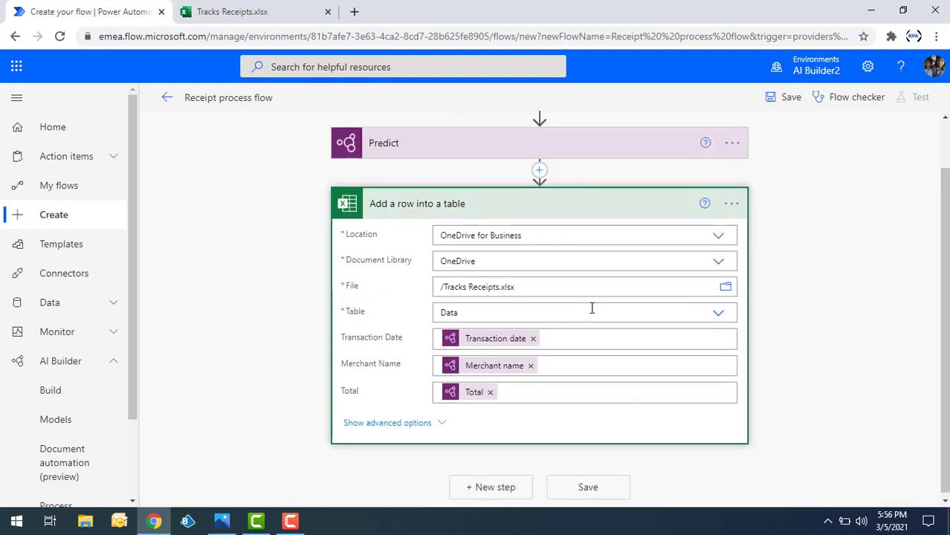
Review the completed trigger, Predict and Excel row actions, and save the flow.
scroll(592, 308, up, 2)
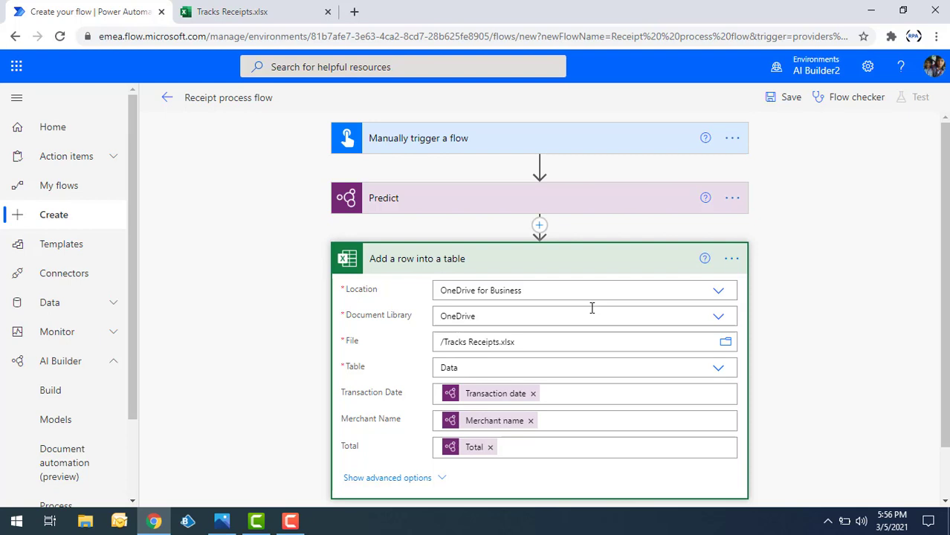
scroll(911, 405, down, 1)
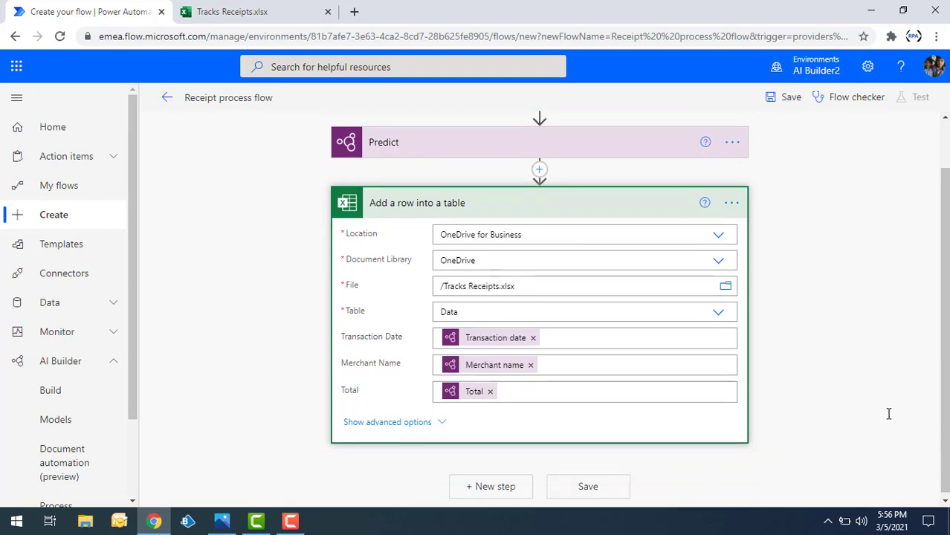
click(595, 488)
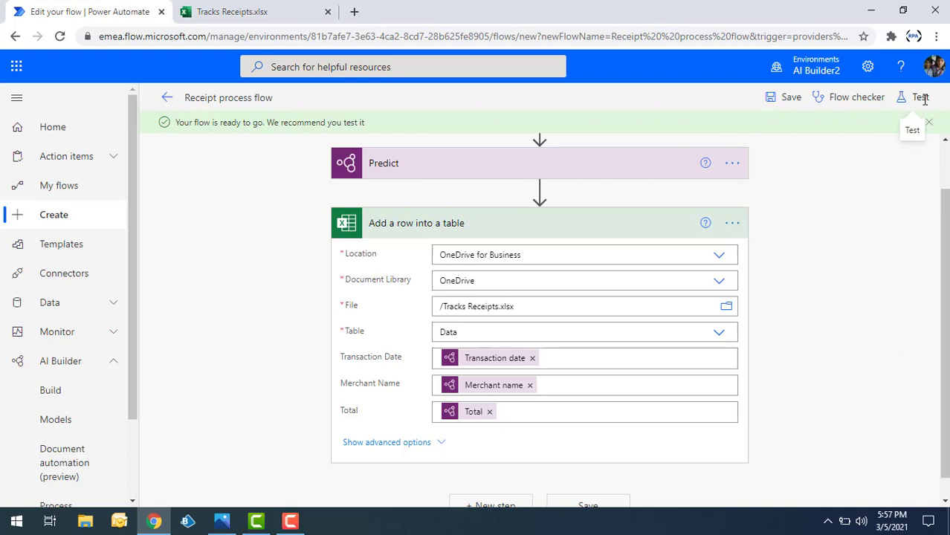
Start a manual test of the flow and import image 1.jpg from the Reciepts folder as the Receipt input.
click(922, 97)
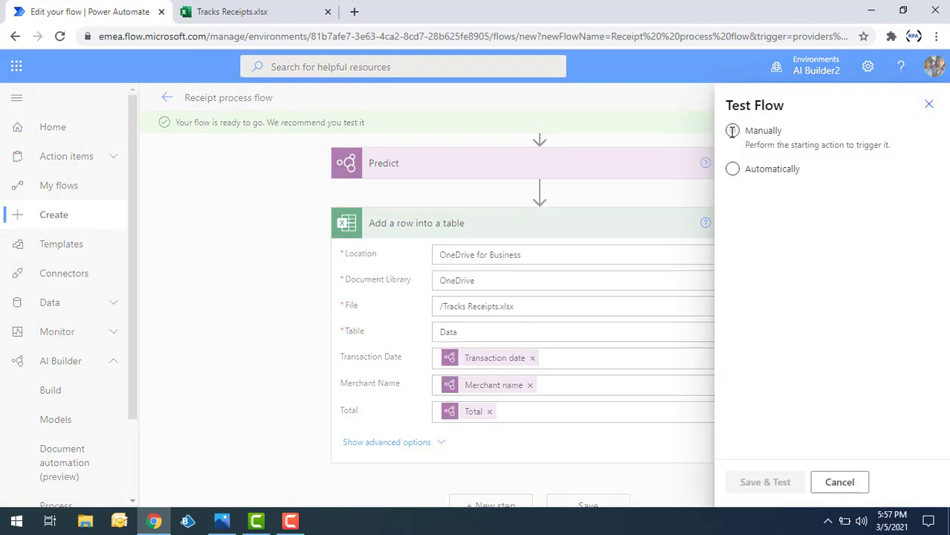
click(732, 131)
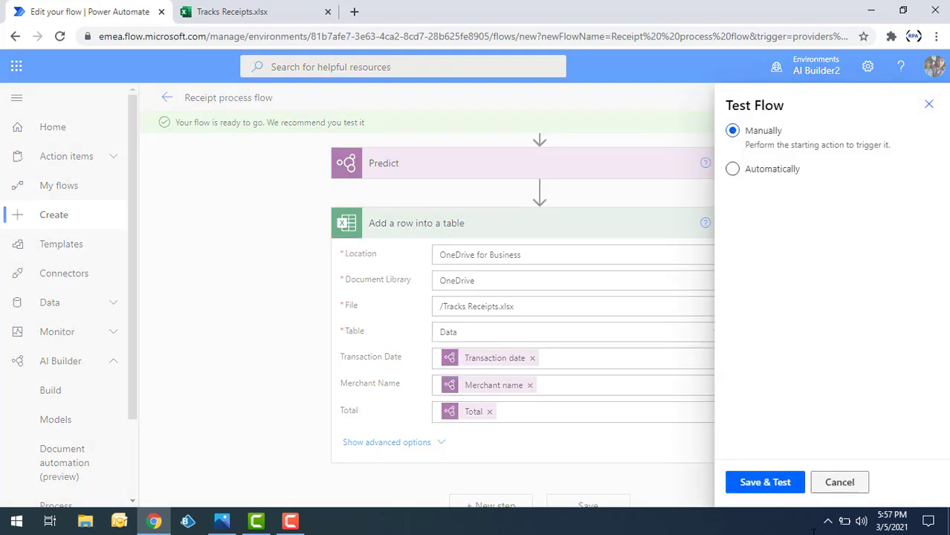
click(758, 483)
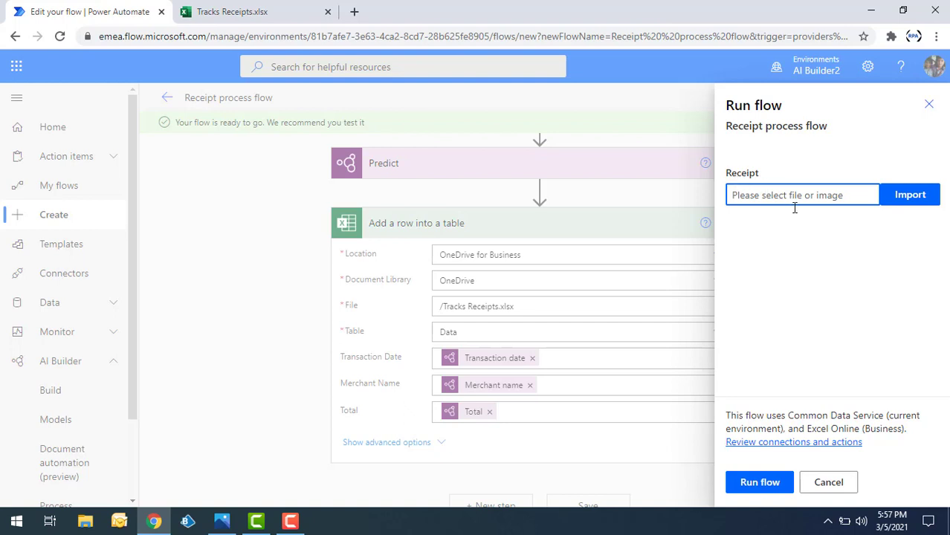
click(910, 196)
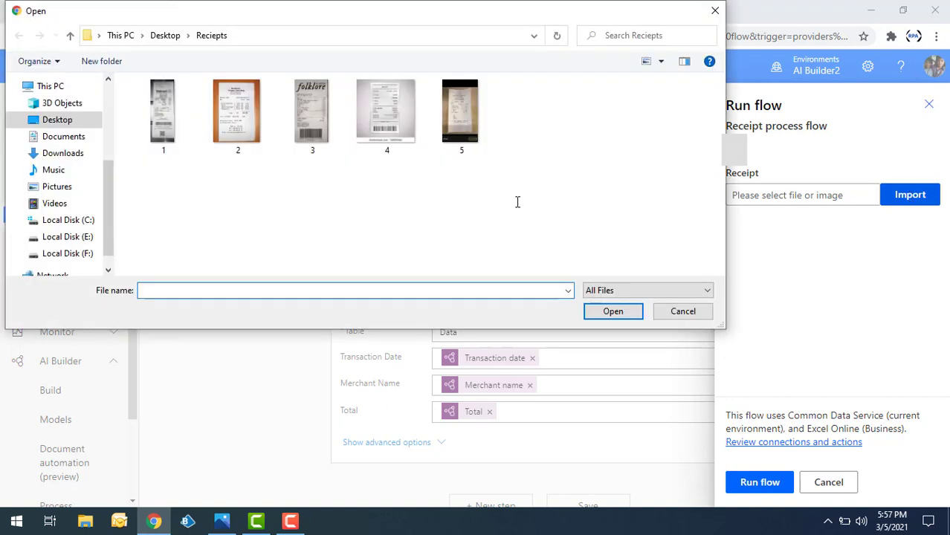
click(171, 128)
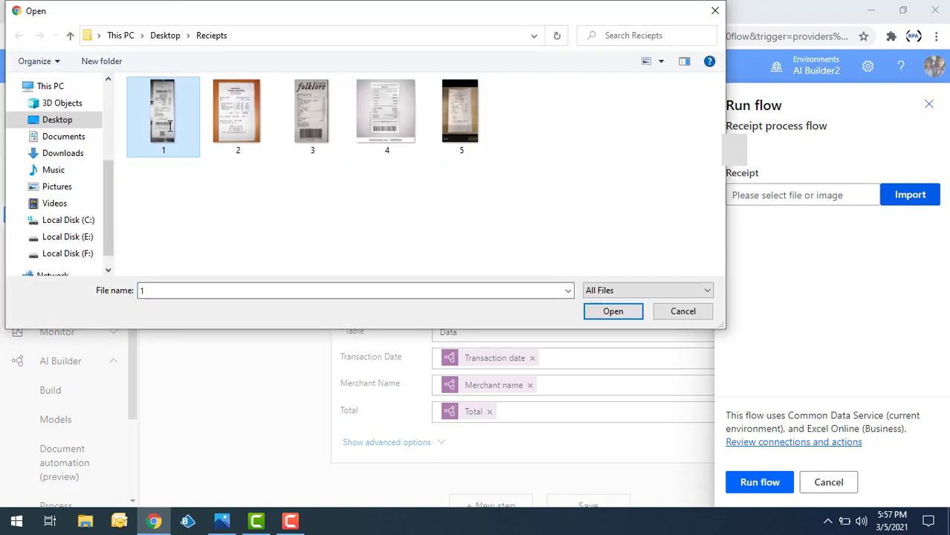
click(613, 311)
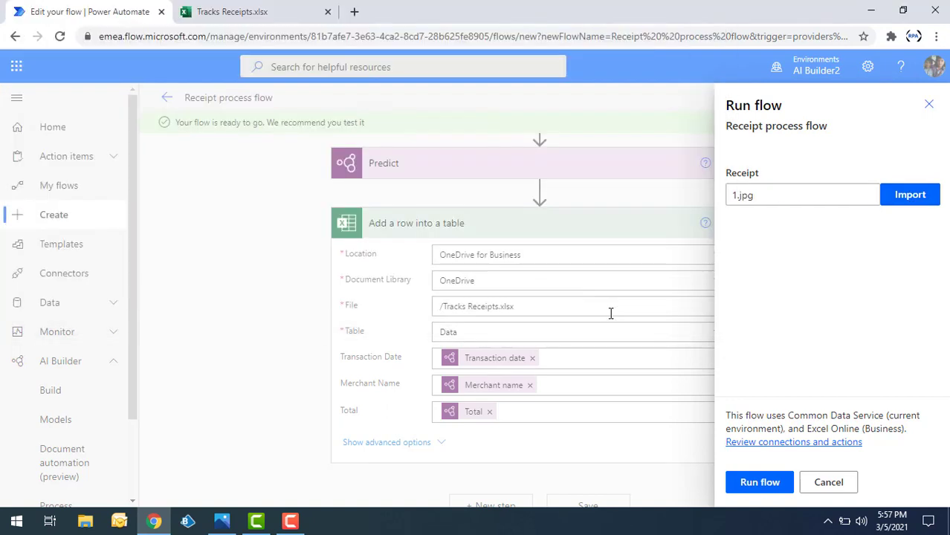
Run the flow with 1.jpg and check the transaction date, merchant name and total added to the Tracks Receipts workbook.
click(760, 483)
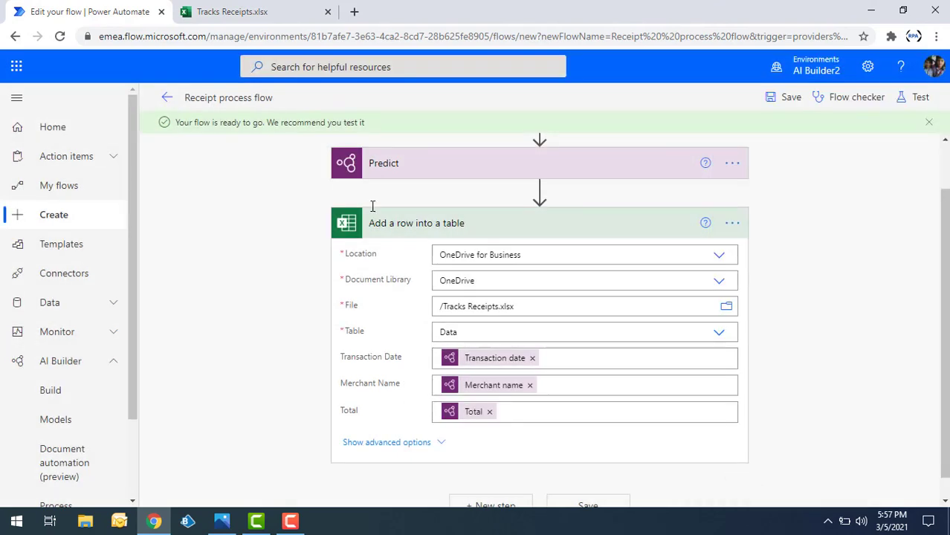
click(239, 9)
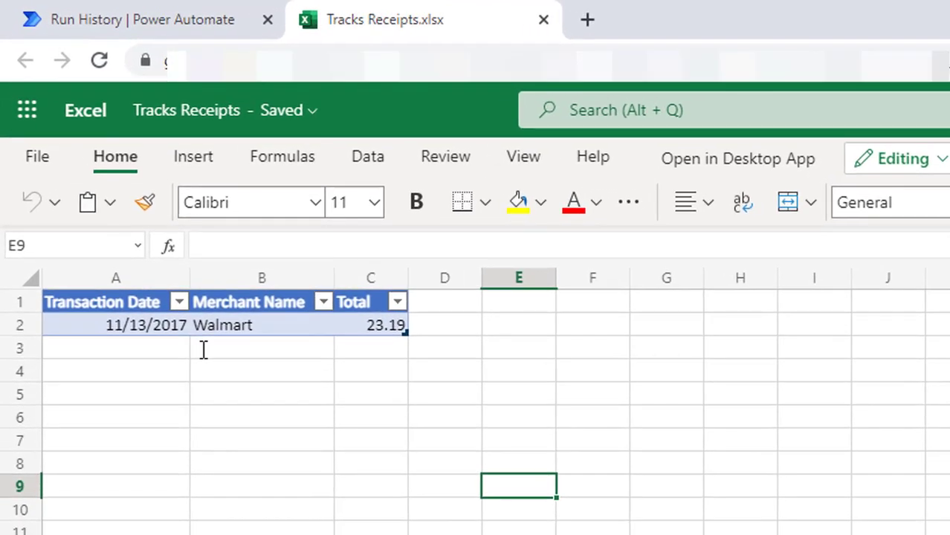
click(137, 328)
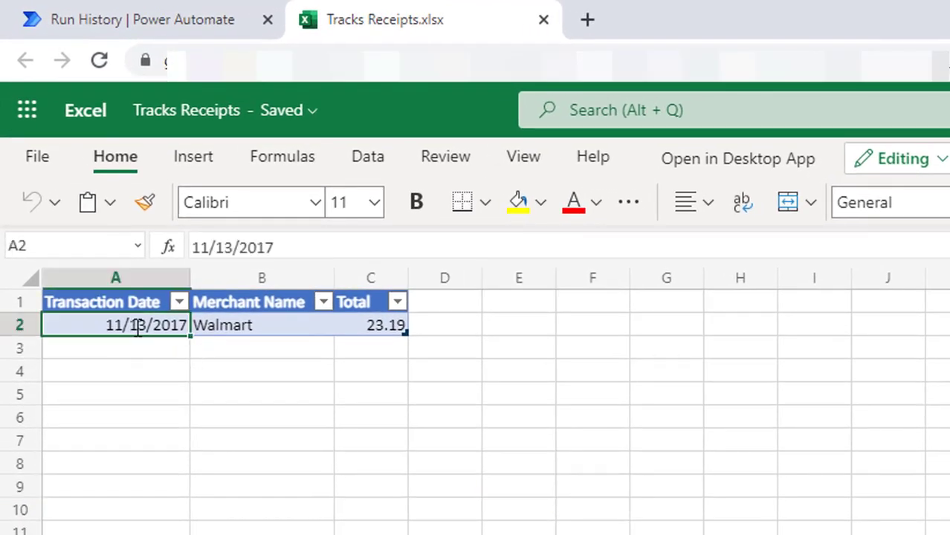
click(241, 325)
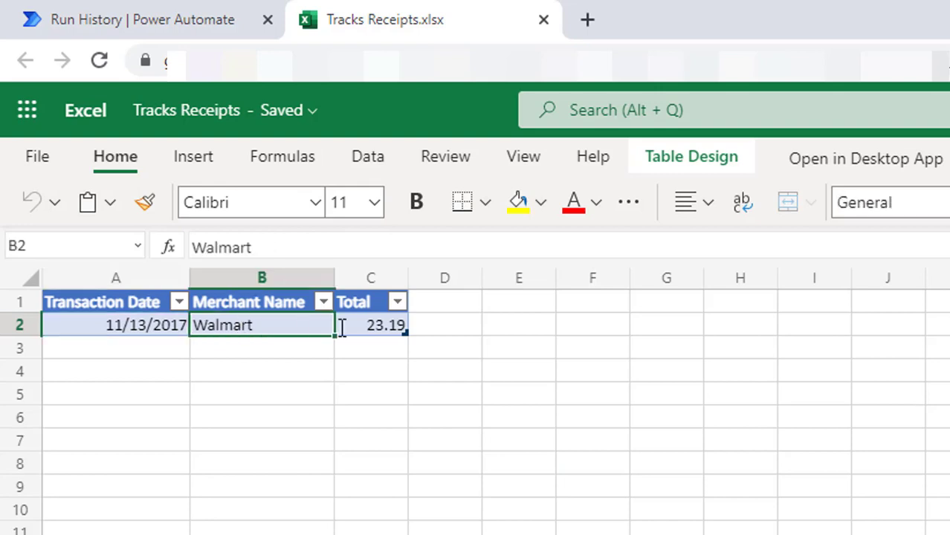
click(380, 335)
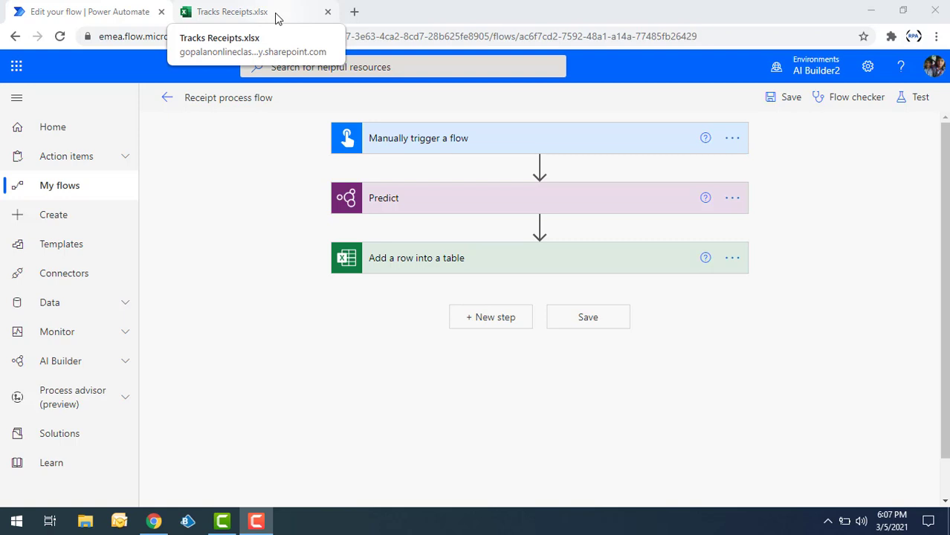
Run another manual test of the receipt process flow with image 2.jpg from the Reciepts folder as the Receipt input.
click(922, 98)
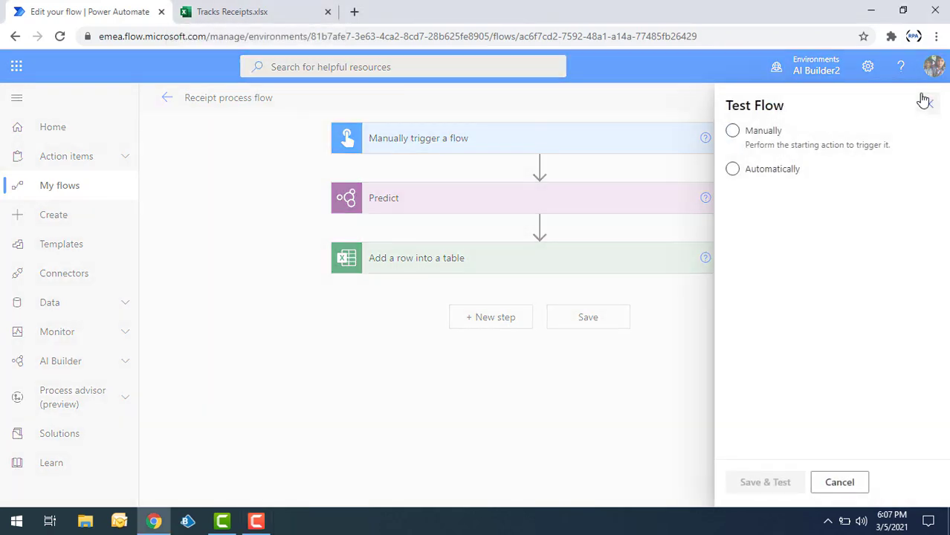
click(736, 134)
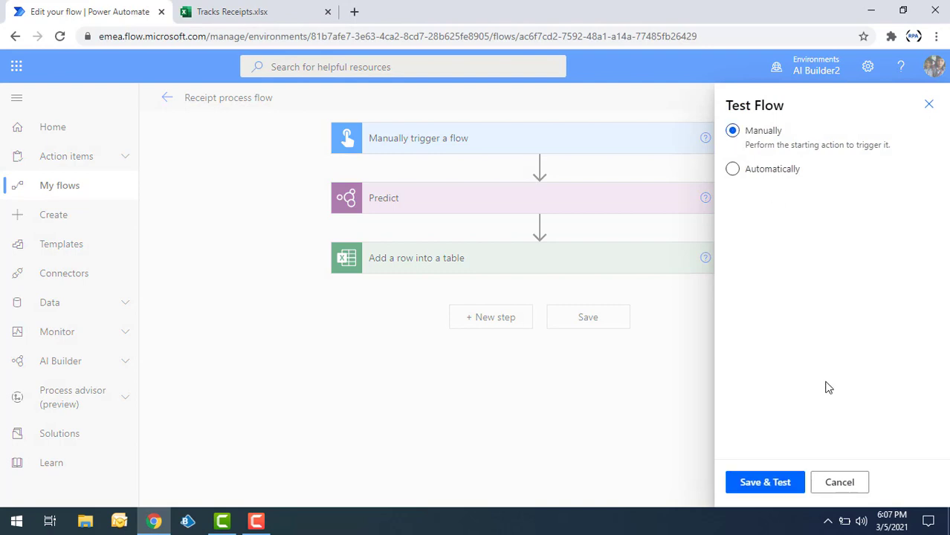
click(765, 483)
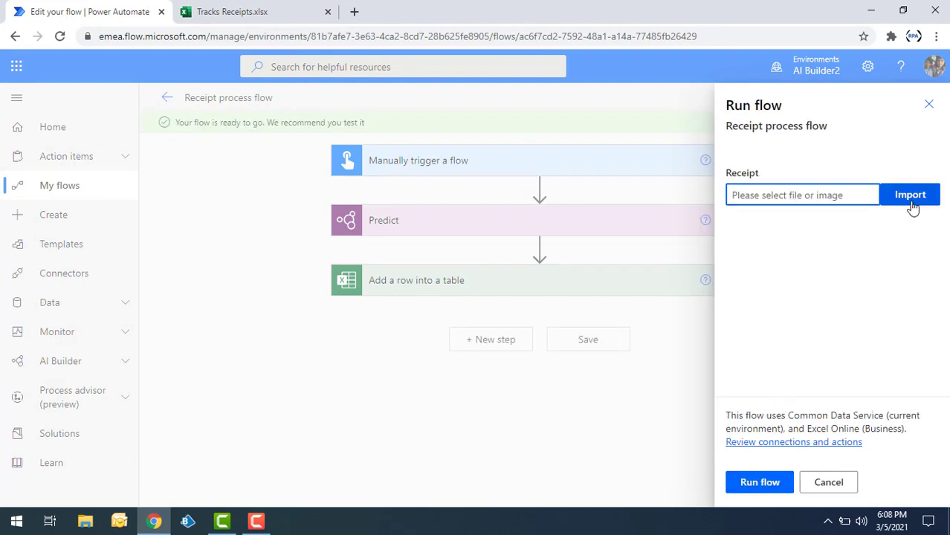
click(912, 203)
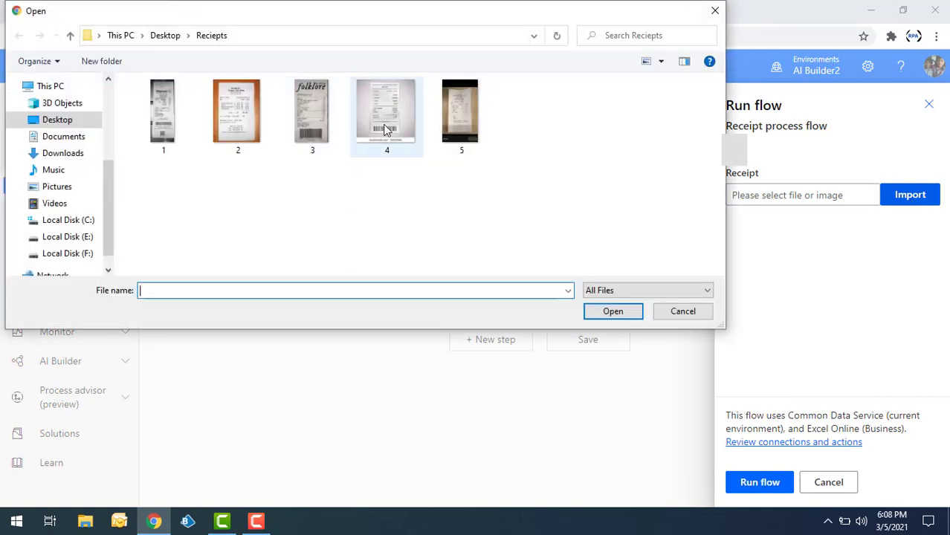
double_click(244, 126)
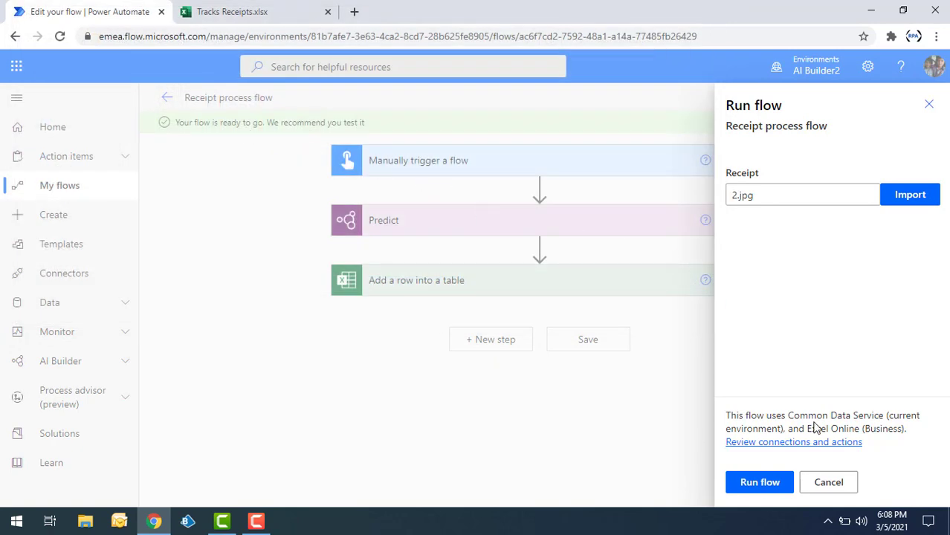
click(759, 482)
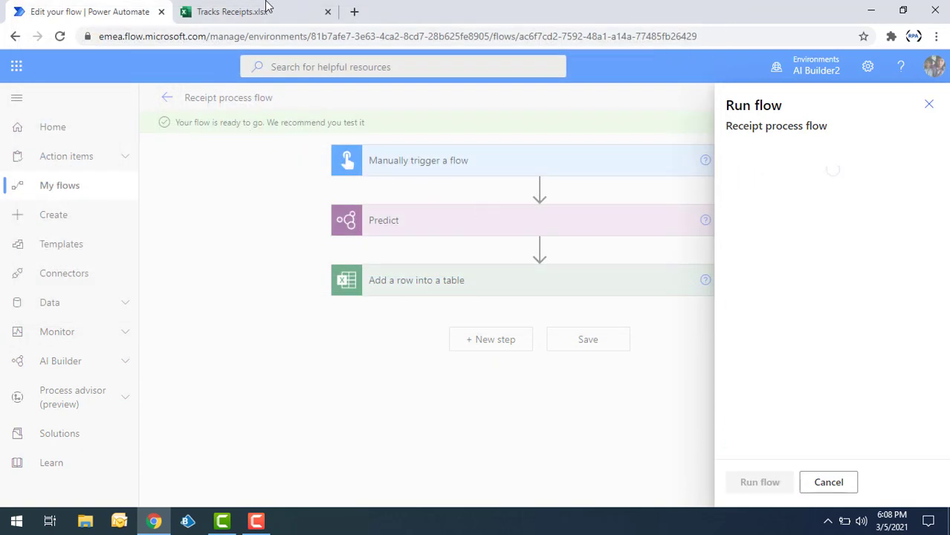
Fit the Merchant Name column to its contents in the Tracks Receipts workbook and check each value in the second receipt's row.
click(238, 10)
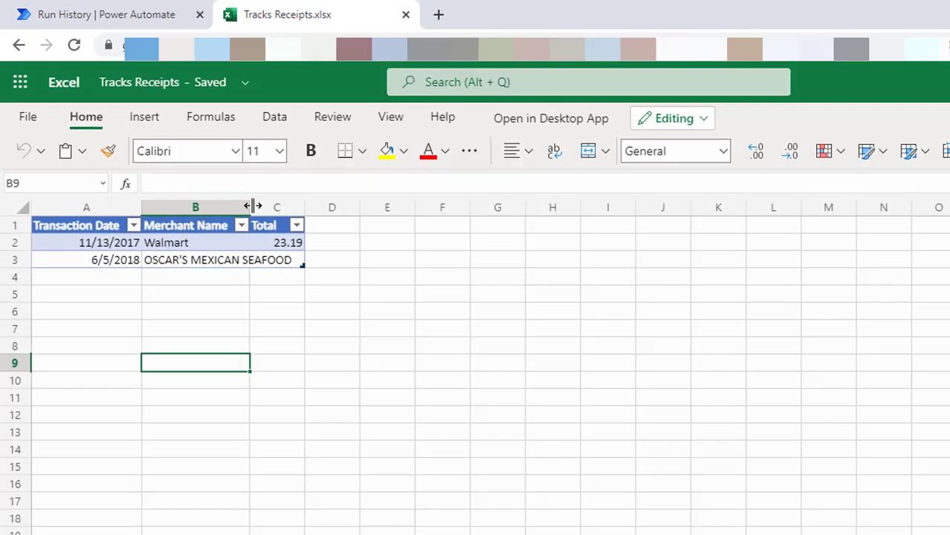
double_click(202, 168)
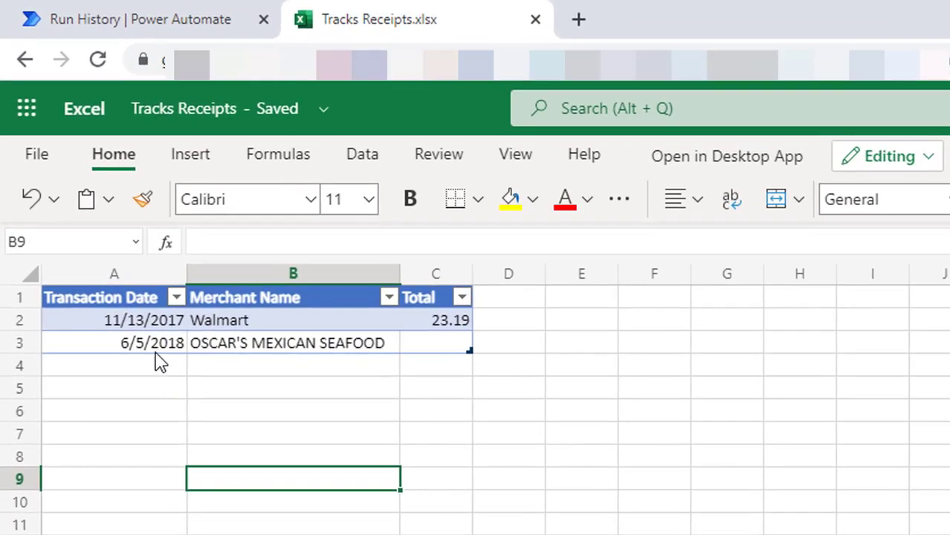
click(252, 353)
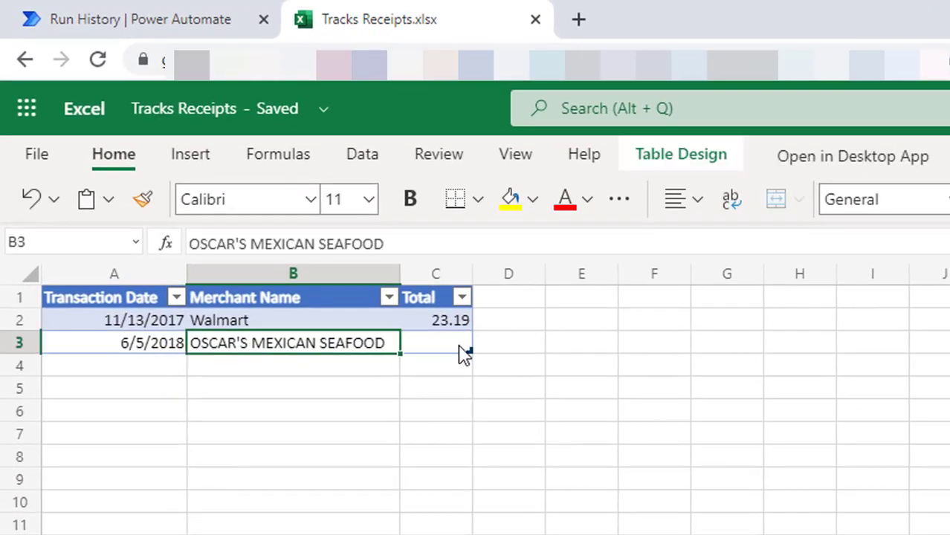
click(459, 351)
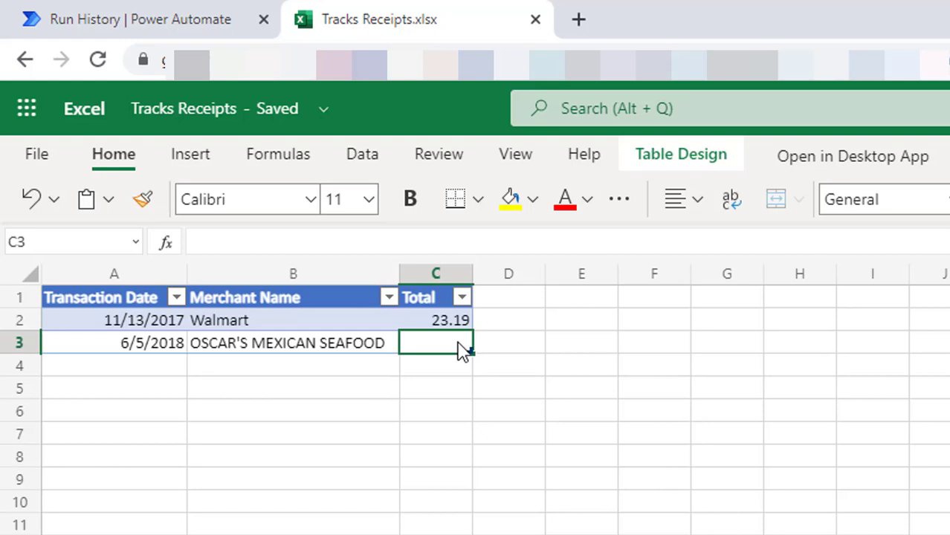
click(335, 350)
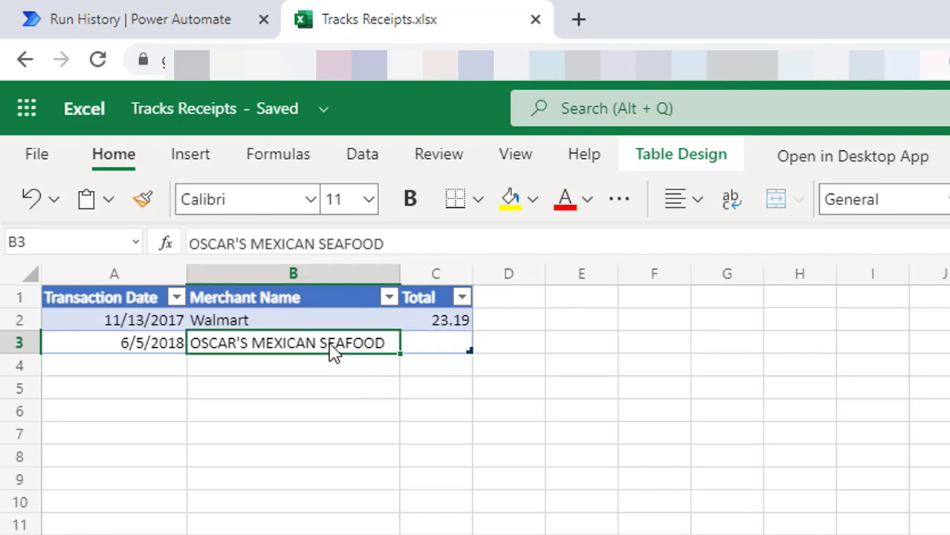
click(143, 349)
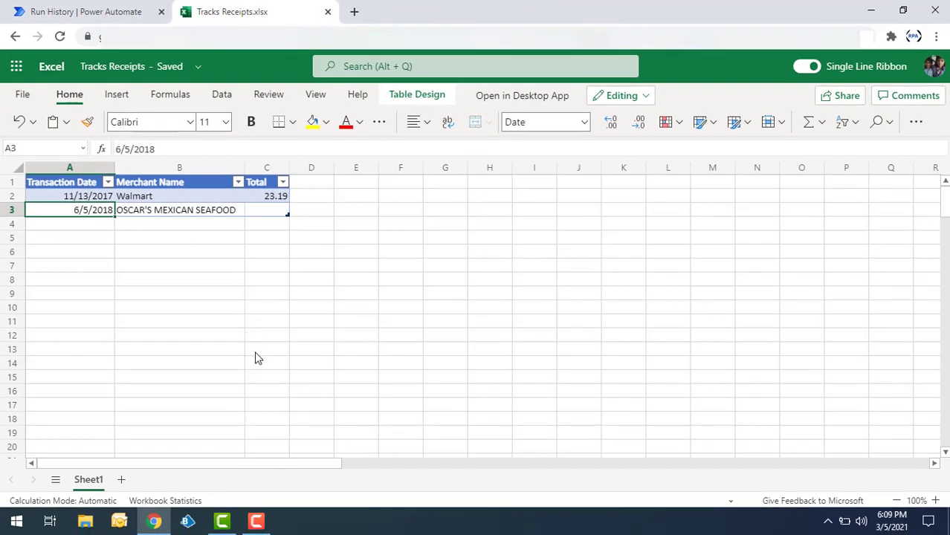
key(ctrl+Tab)
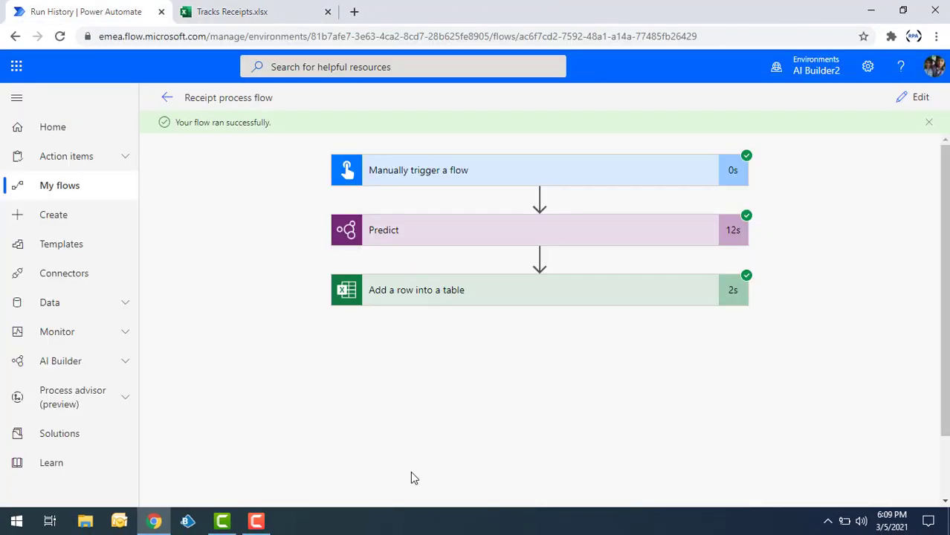